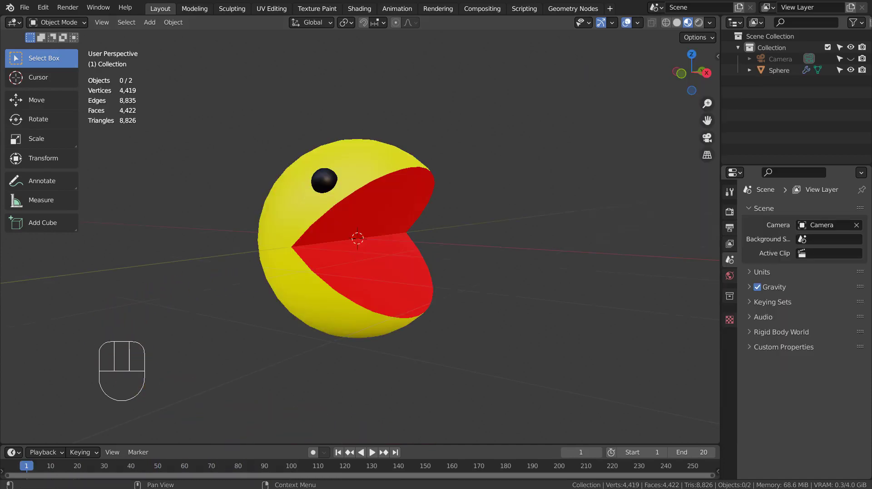
# Orbit around the Pac-Man model and select the Pac-Man sphere
pyautogui.click(530, 252)
pyautogui.scroll(-3, 508, 251)
pyautogui.moveTo(487, 251); pyautogui.dragTo(436, 263, button='middle')
pyautogui.click(363, 233)
# Hide the Pac-Man sphere and its small eye sphere
pyautogui.press('h')
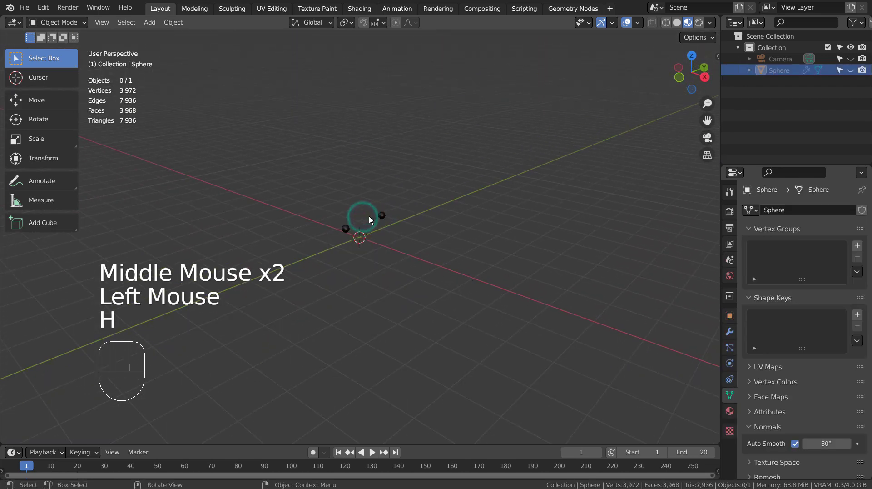
pyautogui.click(344, 232)
pyautogui.press('h')
# Add a Teapot+ mesh at the origin and show its Transform values in the sidebar
pyautogui.hotkey('shift', 'a')
pyautogui.moveTo(418, 219)
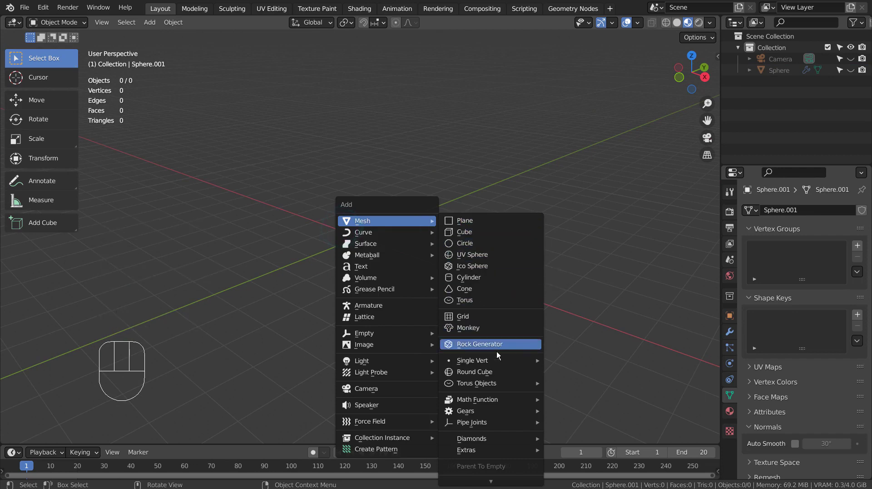
pyautogui.moveTo(511, 450)
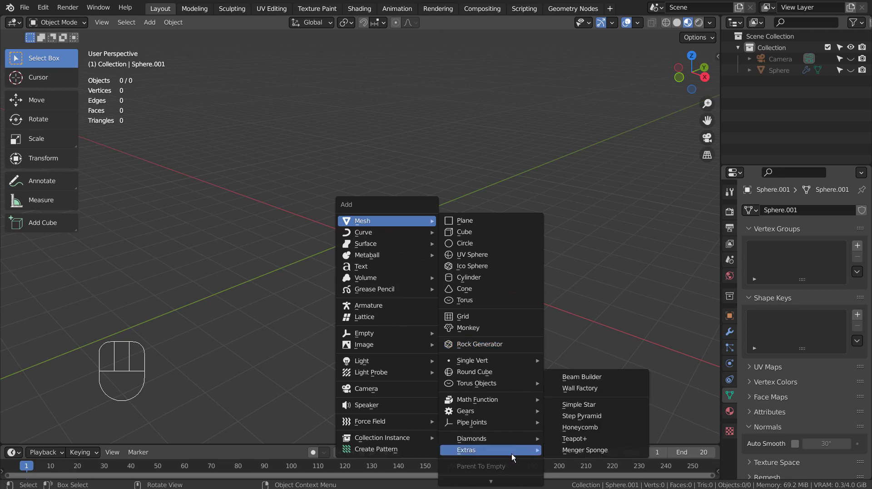
pyautogui.click(603, 438)
pyautogui.scroll(-2, 611, 266)
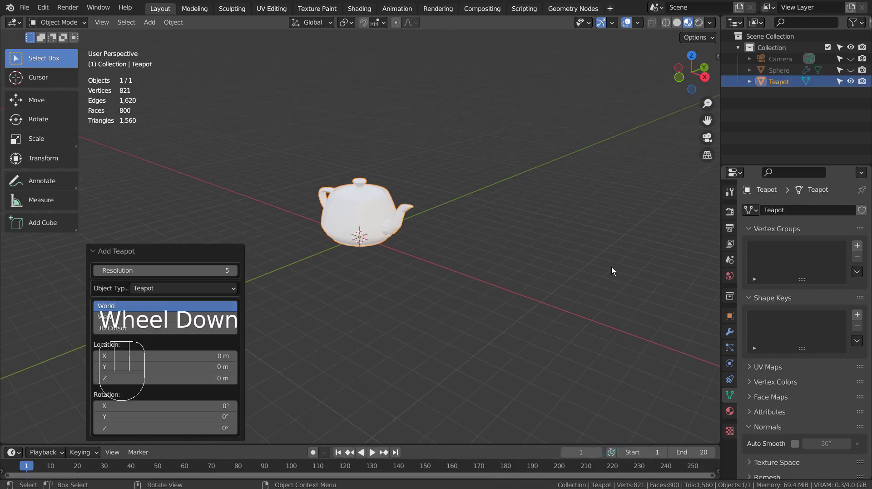
pyautogui.press('n')
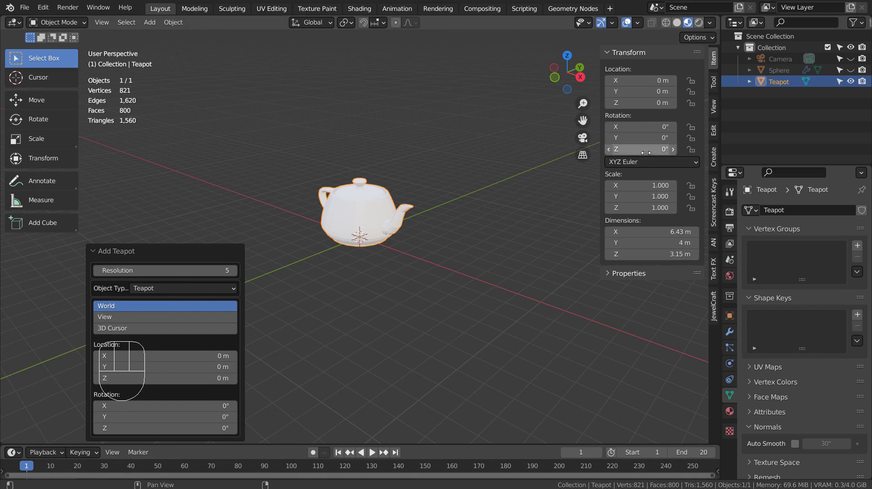
# Keyframe the teapot's starting rotation at frame 1 and set the scene end frame to 100
pyautogui.press('i')
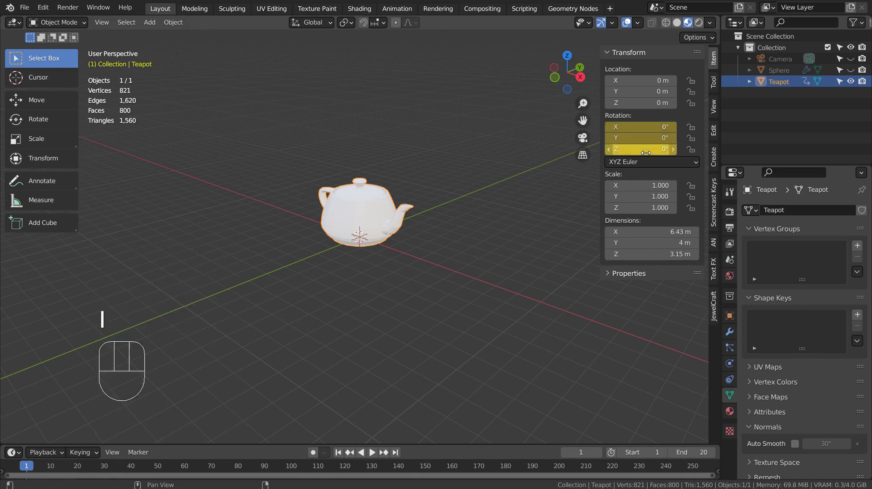
pyautogui.click(77, 471)
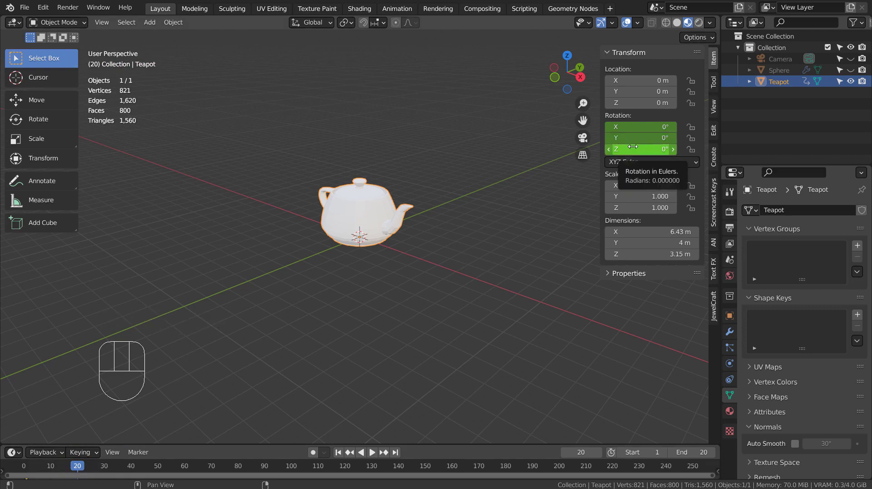
pyautogui.click(690, 466)
pyautogui.click(691, 468)
pyautogui.moveTo(692, 468); pyautogui.dragTo(692, 468)
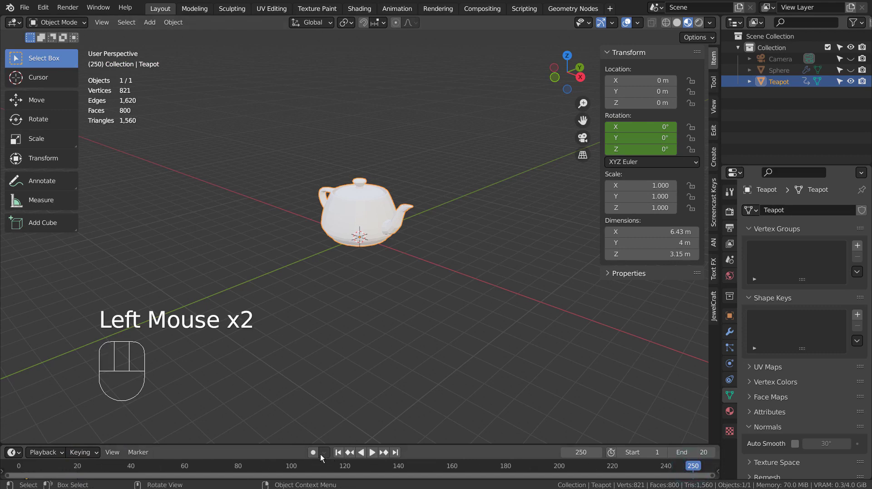
pyautogui.click(291, 465)
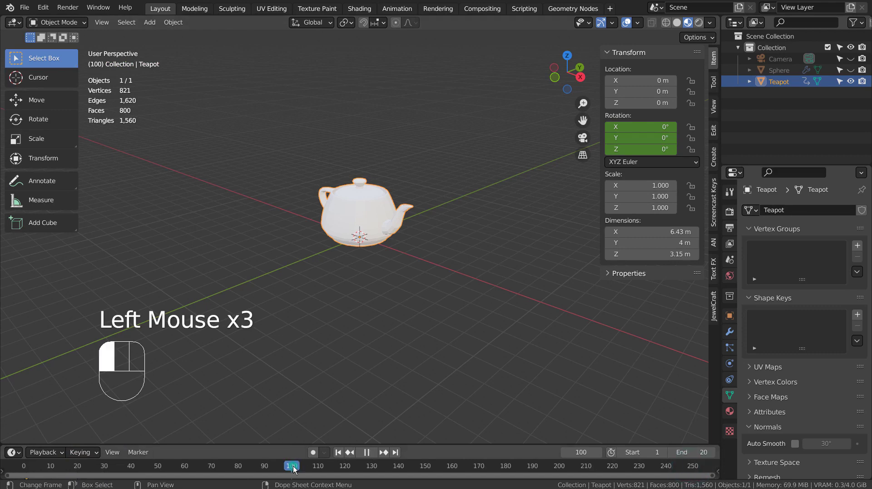
pyautogui.click(690, 452)
pyautogui.write('100')
pyautogui.press('Return')
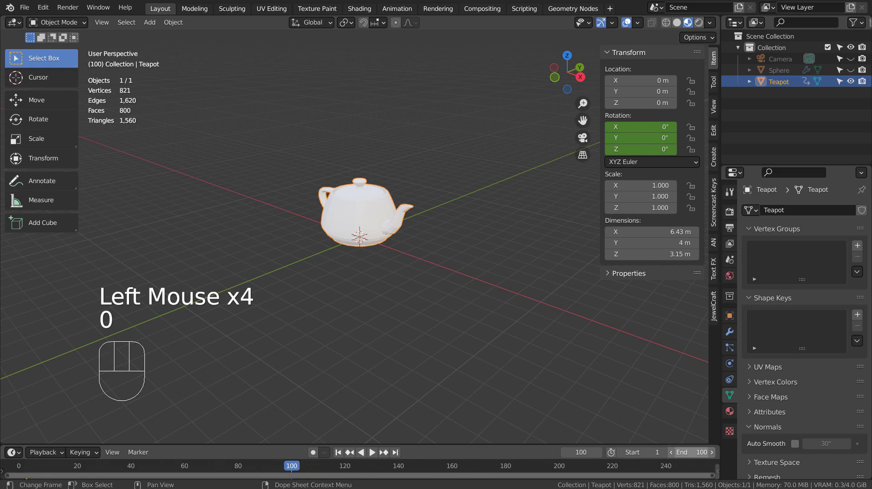
# At frame 100, keyframe a 359° Z rotation, play the spin, then switch to top view
pyautogui.click(647, 149)
pyautogui.write('359')
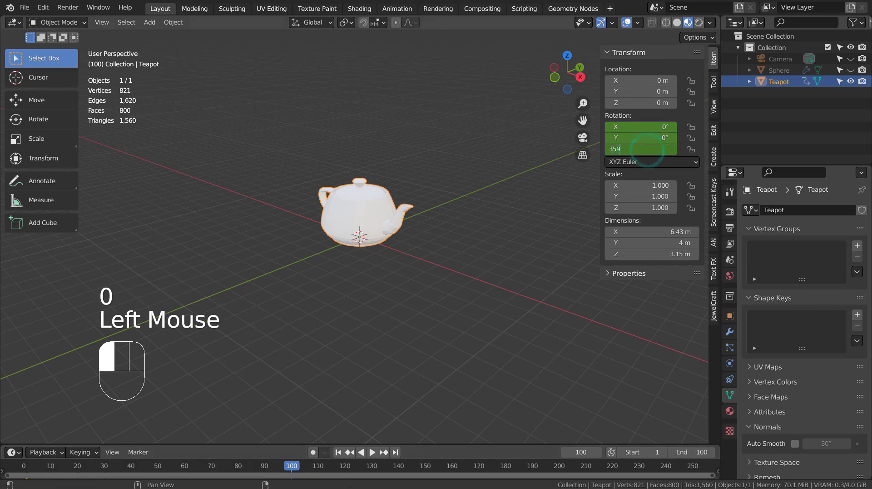
pyautogui.press('Return')
pyautogui.press('i')
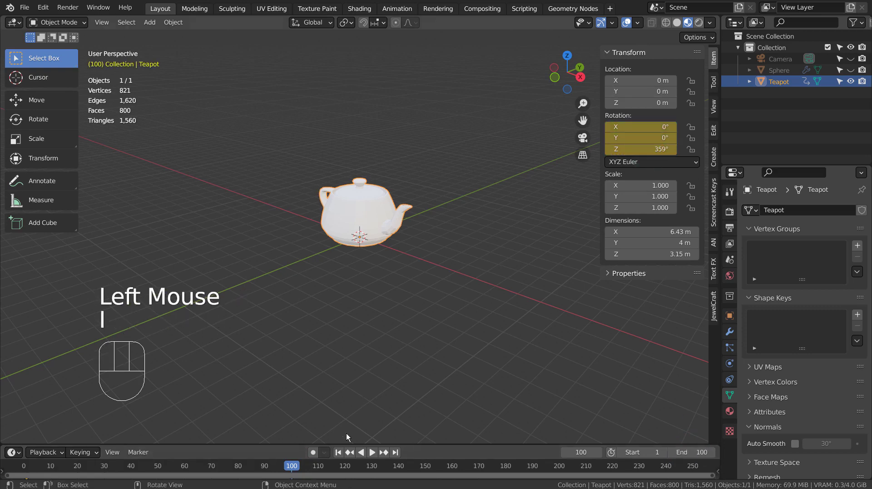
pyautogui.click(337, 452)
pyautogui.click(372, 451)
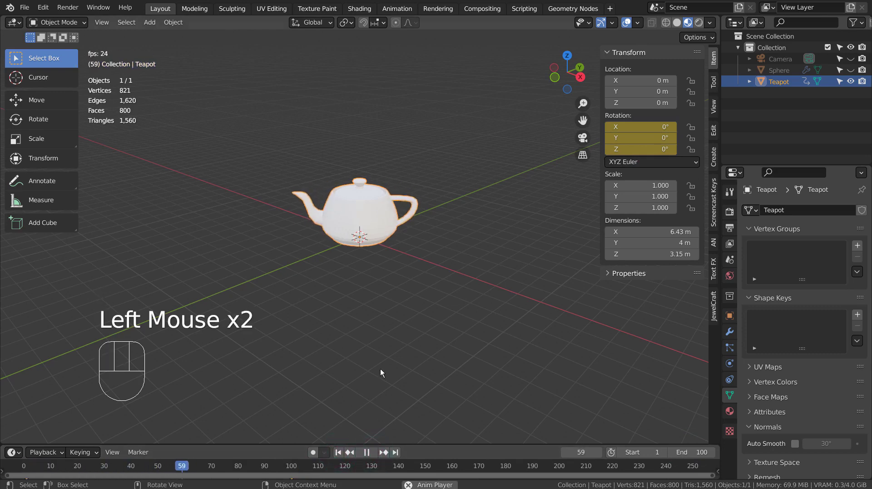
pyautogui.rightClick(366, 202)
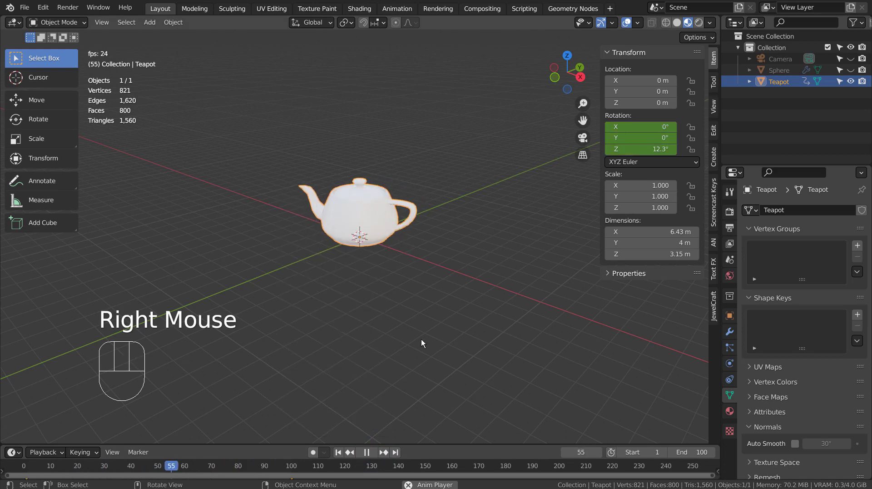
pyautogui.press('KP_7')
pyautogui.scroll(-3, 421, 339)
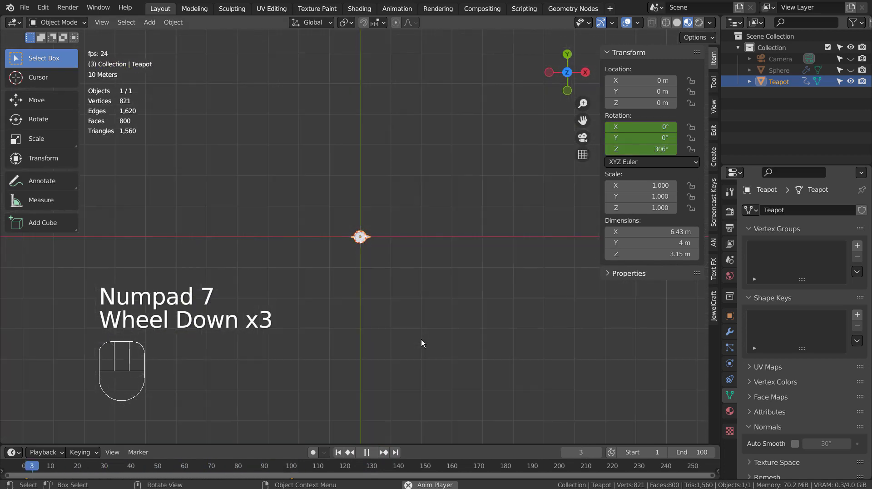
# Stop playback at frame 1, then add a 3D single-point curve at the origin
pyautogui.click(366, 452)
pyautogui.click(336, 453)
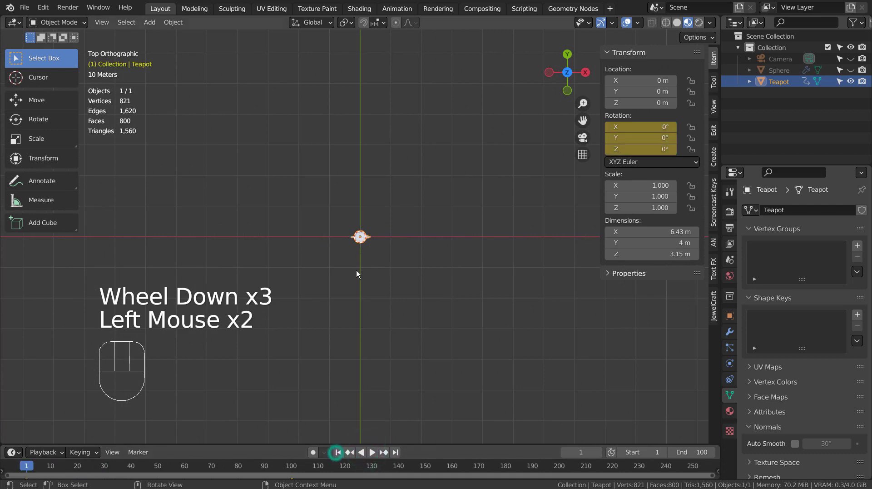
pyautogui.hotkey('shift', 'a')
pyautogui.moveTo(353, 258)
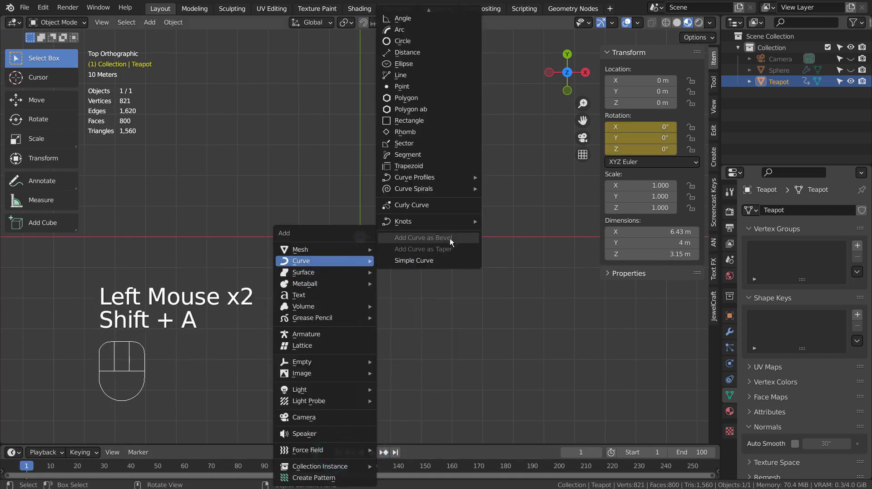
pyautogui.click(449, 89)
pyautogui.keyDown('shift'); pyautogui.moveTo(457, 230); pyautogui.dragTo(378, 276, button='middle'); pyautogui.keyUp('shift')
pyautogui.click(202, 265)
# Extrude three points into an S-shaped path and set all handles to Automatic
pyautogui.press('e')
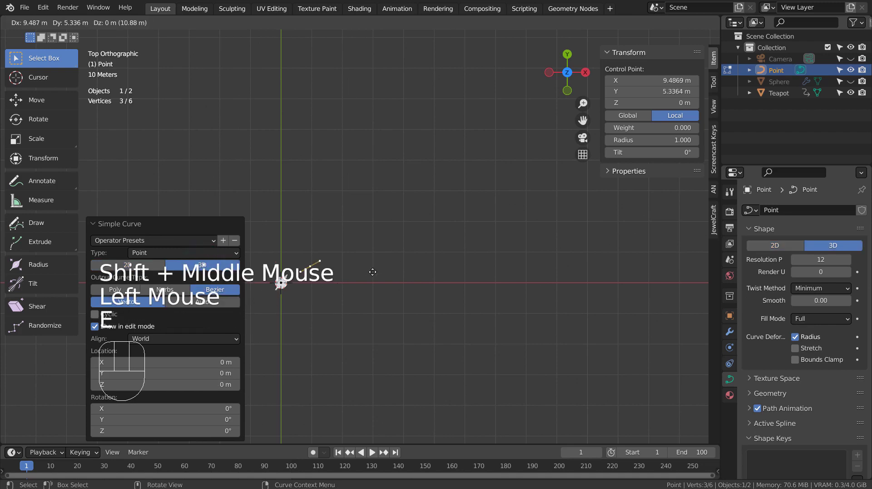
pyautogui.click(415, 239)
pyautogui.press('e')
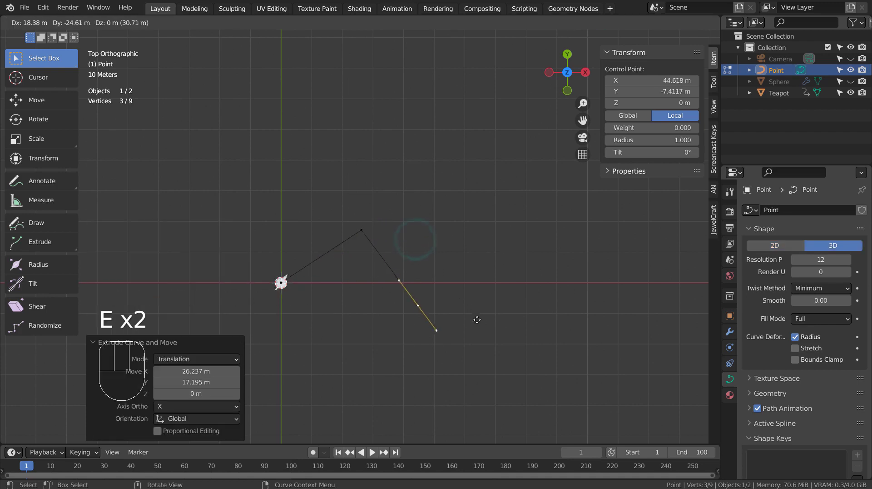
pyautogui.click(487, 326)
pyautogui.press('e')
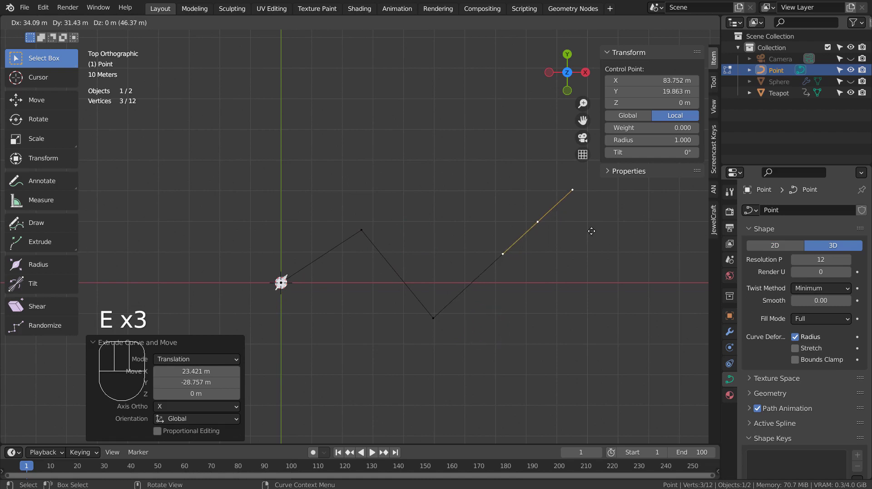
pyautogui.click(593, 224)
pyautogui.press('a')
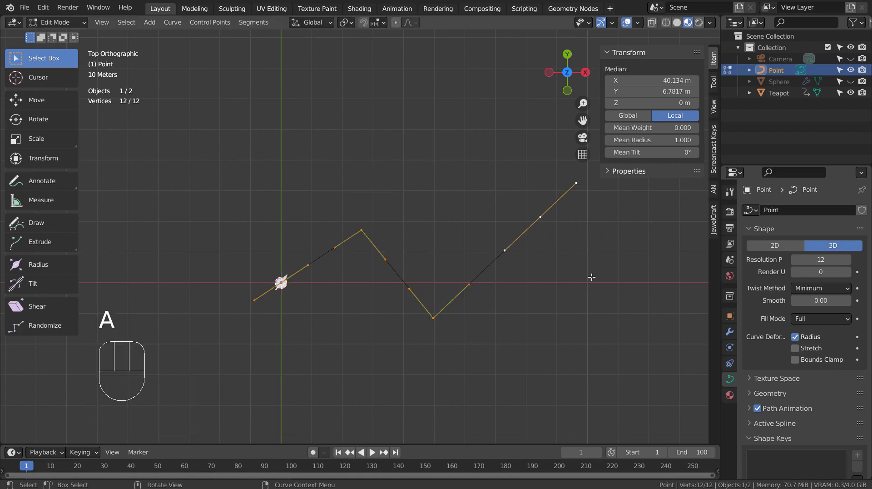
pyautogui.press('v')
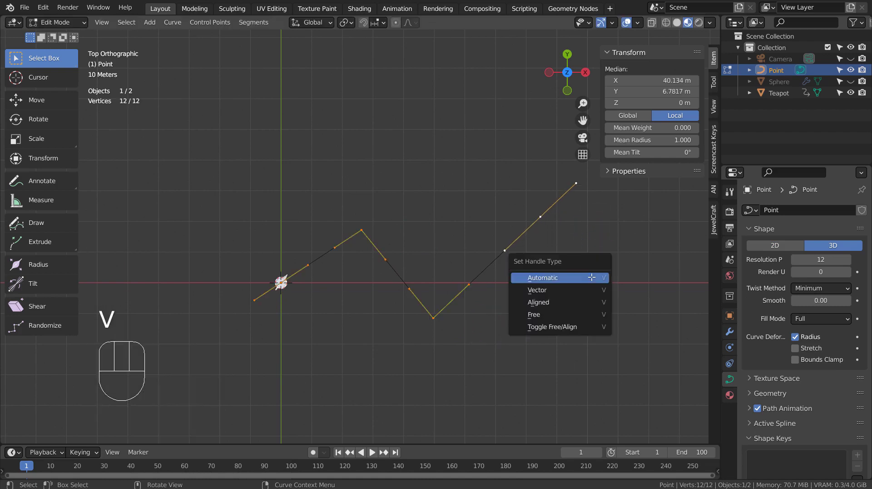
pyautogui.click(591, 277)
# Leave curve edit mode, select the teapot at frame 1, and browse its modifier list
pyautogui.press('Tab')
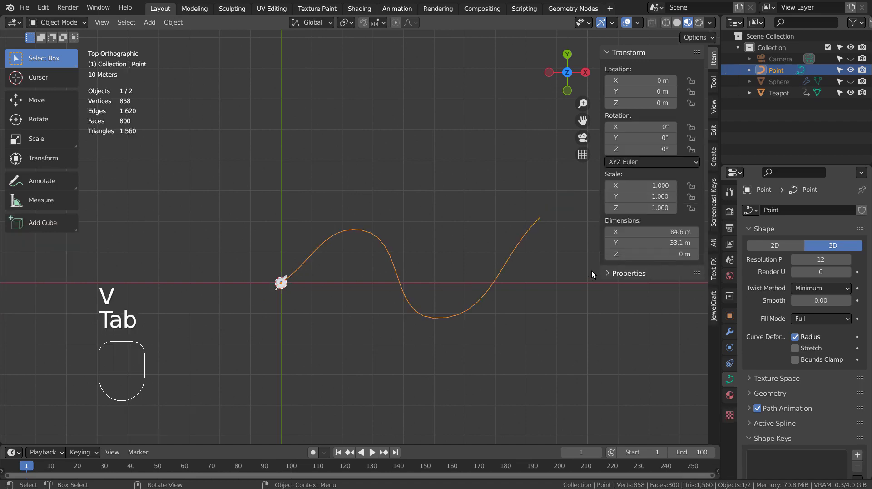
pyautogui.moveTo(316, 349); pyautogui.dragTo(347, 240, button='middle')
pyautogui.scroll(3, 288, 274)
pyautogui.keyDown('shift'); pyautogui.moveTo(241, 270); pyautogui.dragTo(464, 323, button='middle'); pyautogui.keyUp('shift')
pyautogui.click(391, 363)
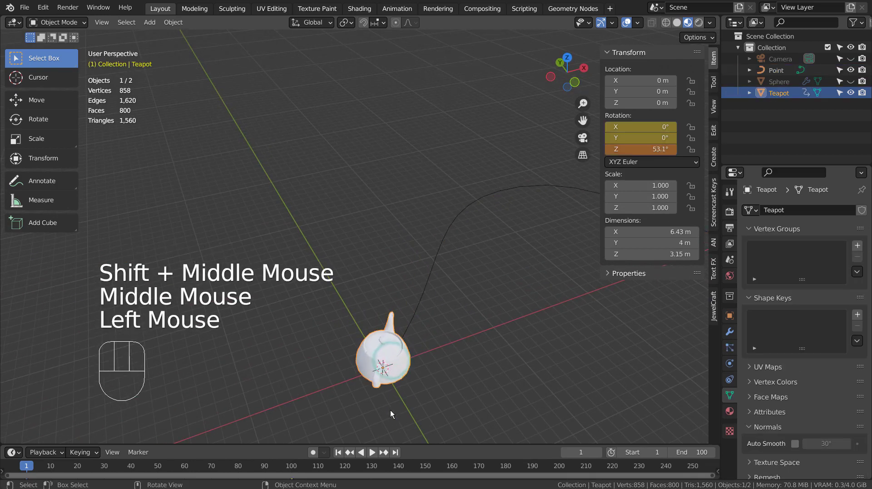
pyautogui.click(339, 456)
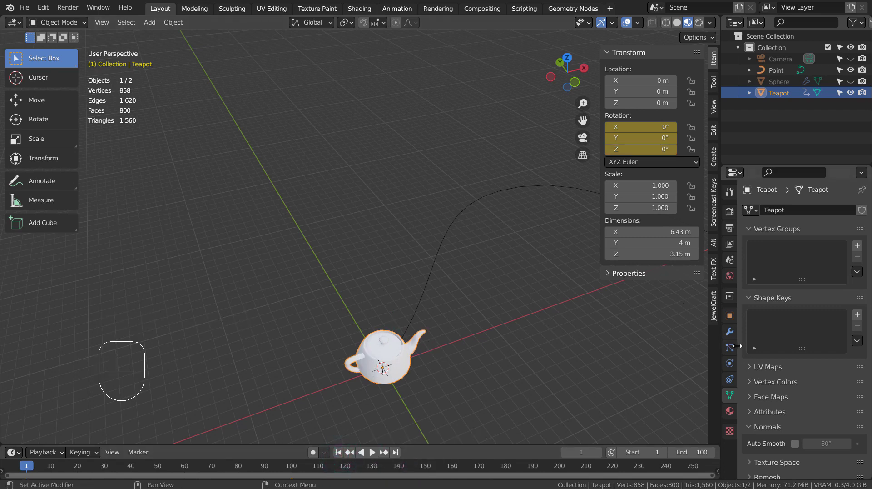
pyautogui.click(730, 332)
pyautogui.click(821, 202)
pyautogui.click(822, 209)
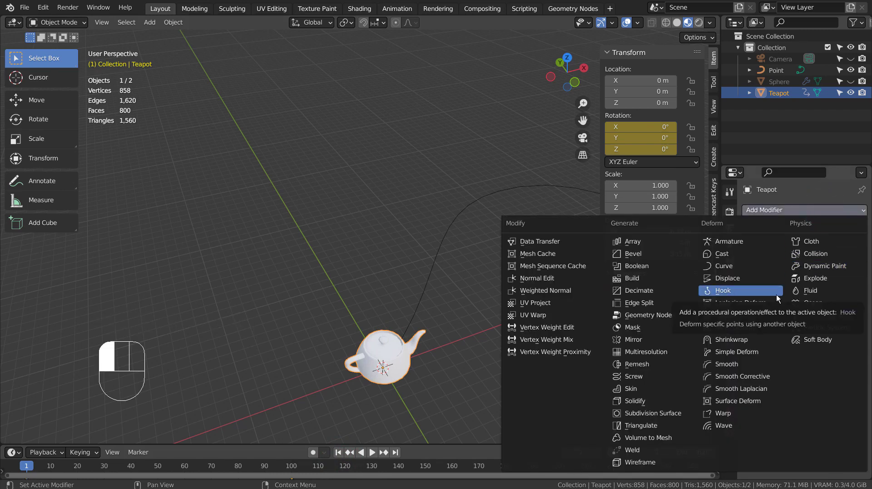
pyautogui.click(803, 195)
# Give the teapot a Follow Path constraint targeting Point with Follow Curve on, then play
pyautogui.click(730, 379)
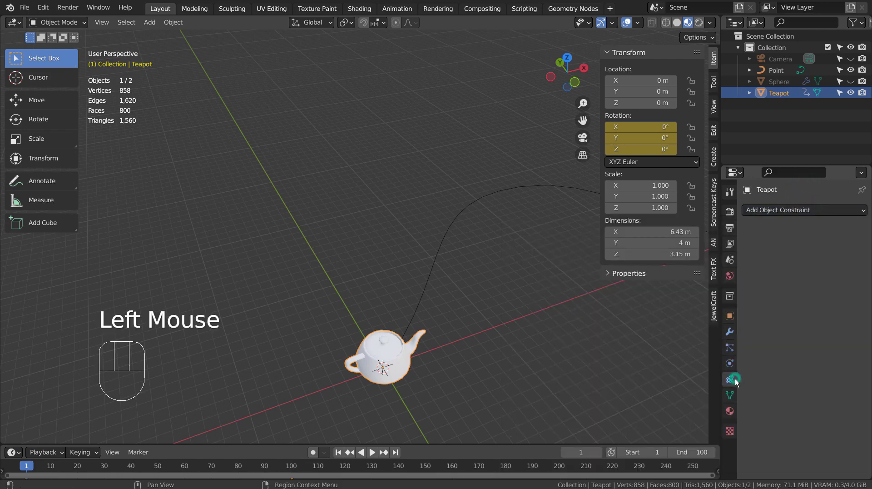
pyautogui.click(803, 211)
pyautogui.click(809, 294)
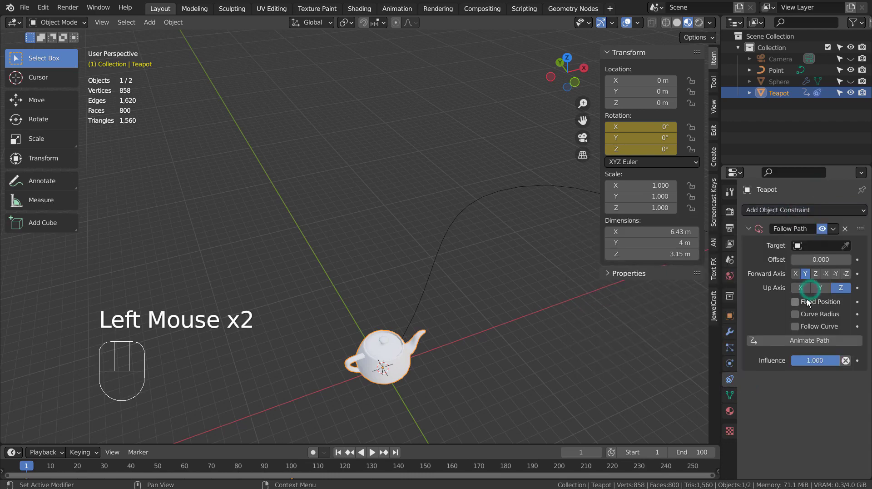
pyautogui.click(798, 245)
pyautogui.click(782, 262)
pyautogui.click(792, 326)
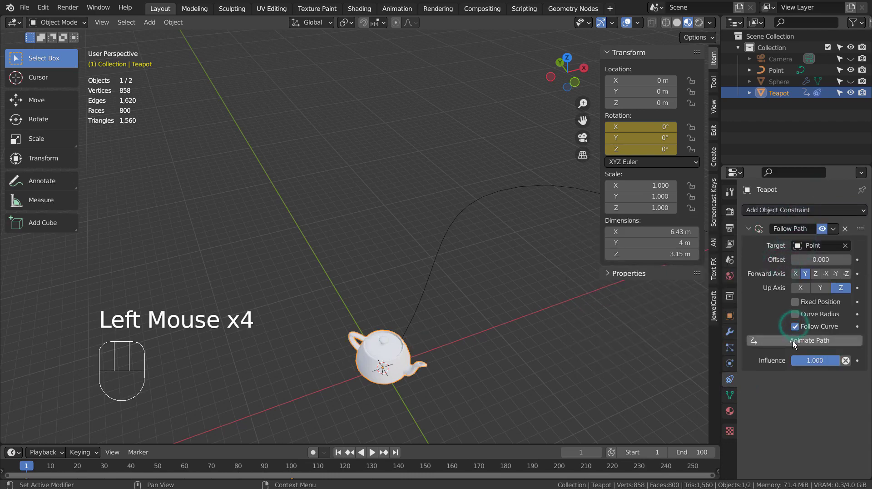
pyautogui.keyDown('shift'); pyautogui.moveTo(531, 345); pyautogui.dragTo(442, 346, button='middle'); pyautogui.keyUp('shift')
pyautogui.click(371, 451)
# Watch the teapot travel the S-path, stop playback, and select the teapot
pyautogui.scroll(-2, 504, 342)
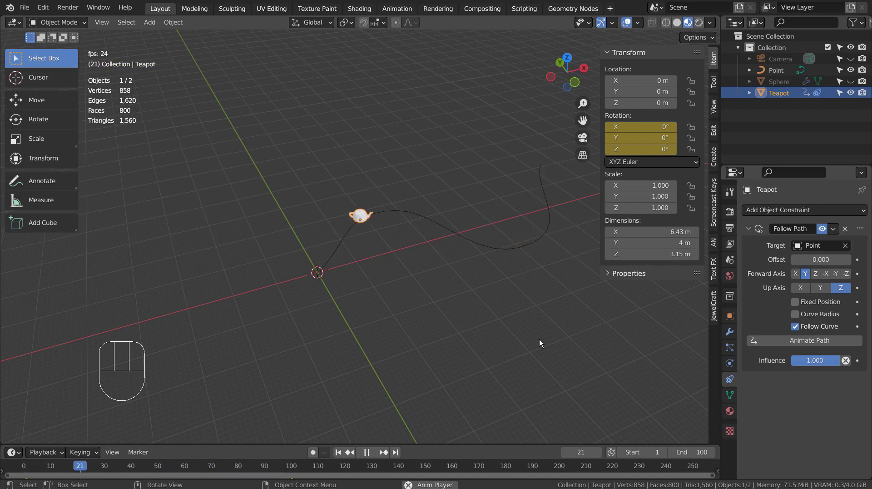
pyautogui.keyDown('shift'); pyautogui.moveTo(539, 339); pyautogui.dragTo(398, 358, button='middle'); pyautogui.keyUp('shift')
pyautogui.moveTo(508, 320); pyautogui.dragTo(524, 299, button='middle')
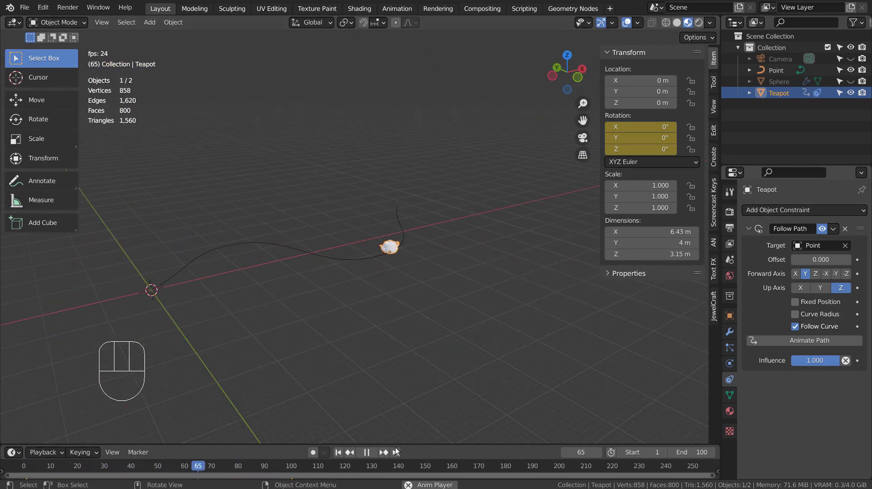
pyautogui.click(366, 452)
pyautogui.click(405, 223)
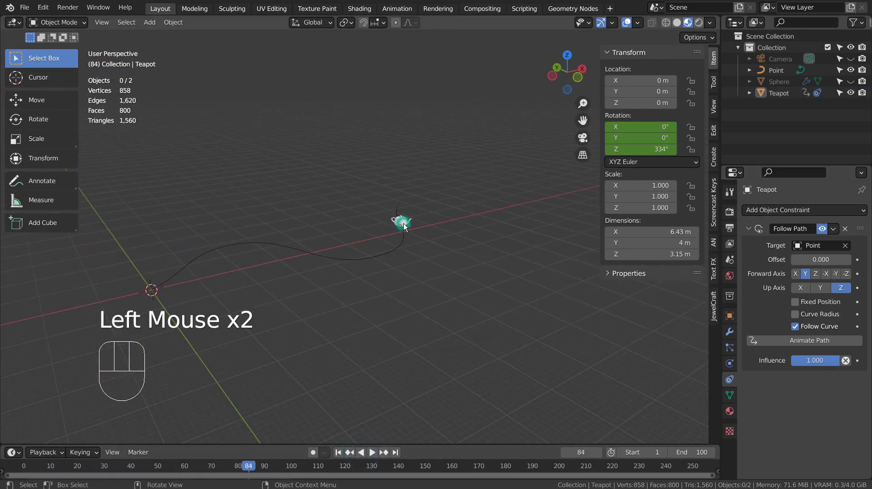
# Delete the teapot from the scene
pyautogui.press('x')
pyautogui.click(404, 224)
pyautogui.press('x')
pyautogui.click(403, 222)
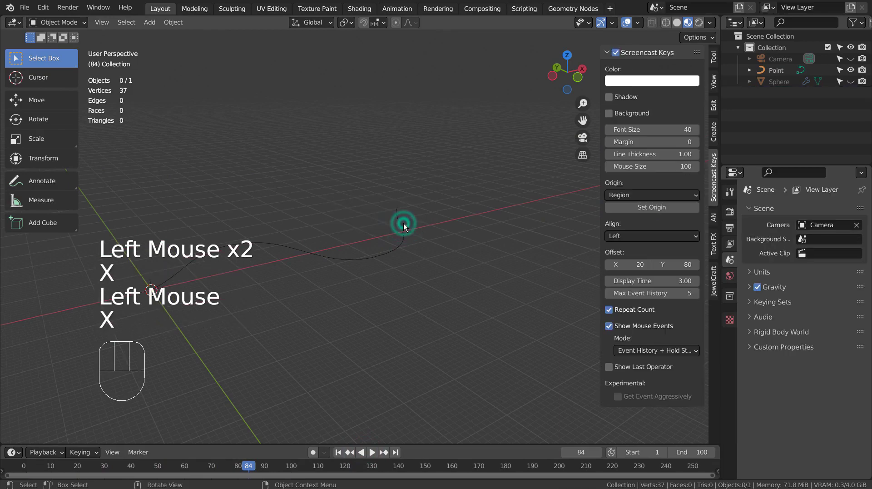
pyautogui.keyDown('shift'); pyautogui.moveTo(299, 285); pyautogui.dragTo(455, 275, button='middle'); pyautogui.keyUp('shift')
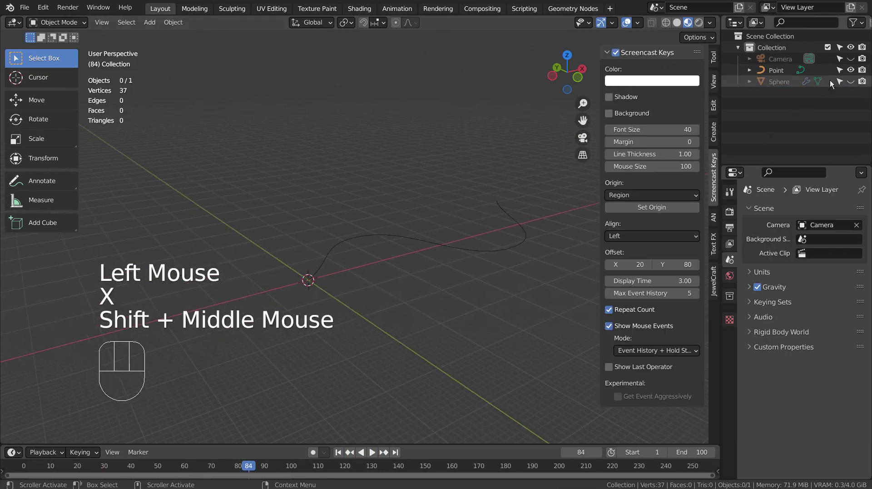
# Unhide Sphere and Sphere.001 in the Outliner and select the Pac-Man sphere
pyautogui.click(848, 83)
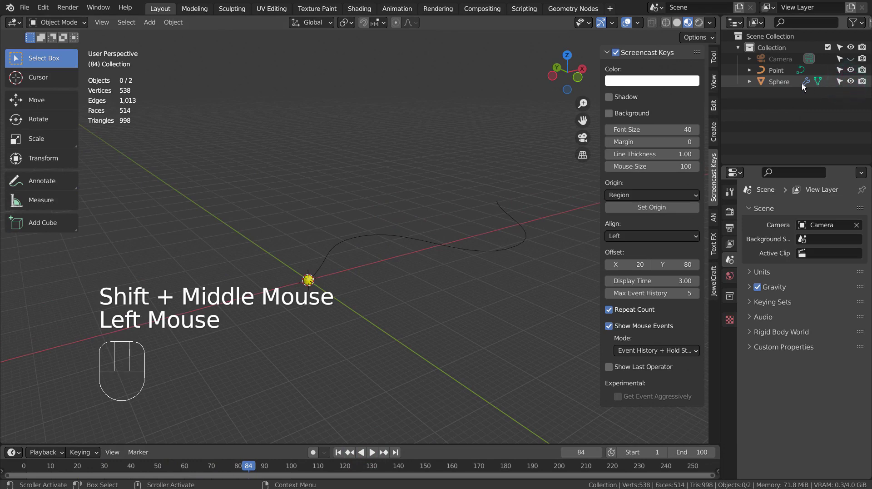
pyautogui.click(749, 82)
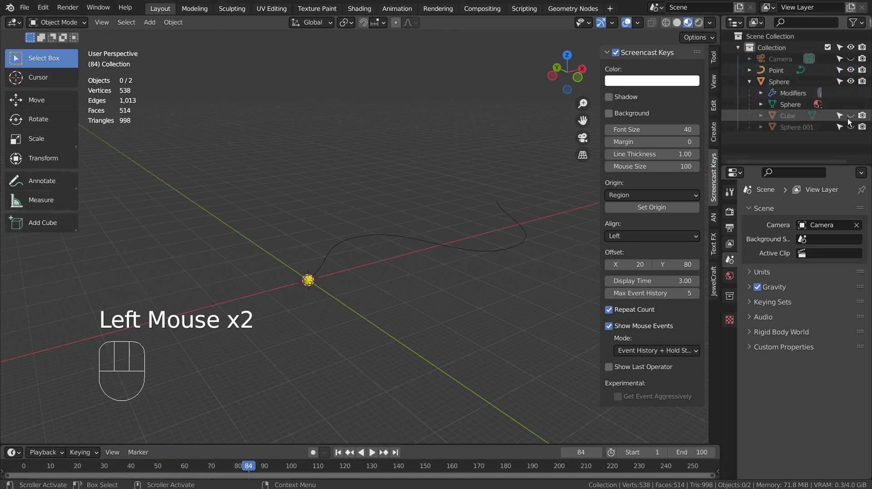
pyautogui.click(850, 129)
pyautogui.click(749, 82)
pyautogui.scroll(2, 382, 364)
pyautogui.keyDown('shift'); pyautogui.moveTo(386, 360); pyautogui.dragTo(441, 231, button='middle'); pyautogui.keyUp('shift')
pyautogui.click(127, 116)
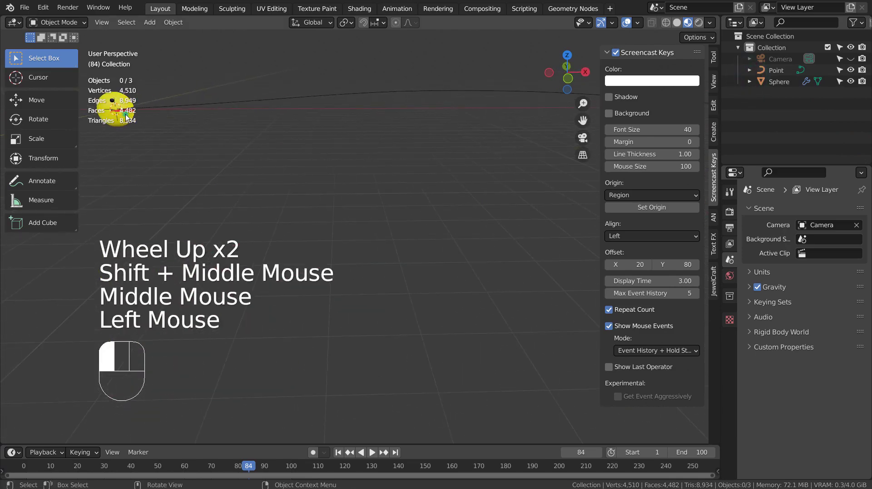
# Add a Follow Path constraint to the sphere targeting Point, with Animate Path enabled
pyautogui.press('KP_Decimal')
pyautogui.moveTo(462, 242); pyautogui.dragTo(489, 244, button='middle')
pyautogui.click(797, 214)
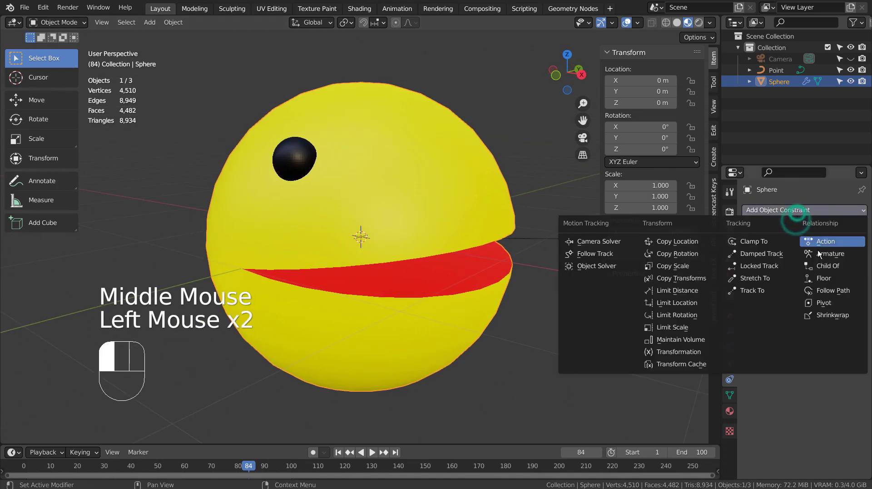
pyautogui.click(824, 291)
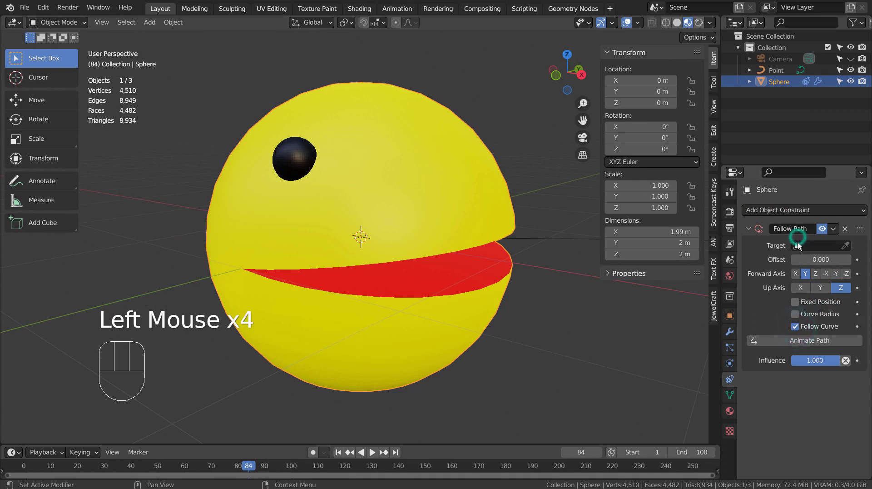
pyautogui.click(785, 263)
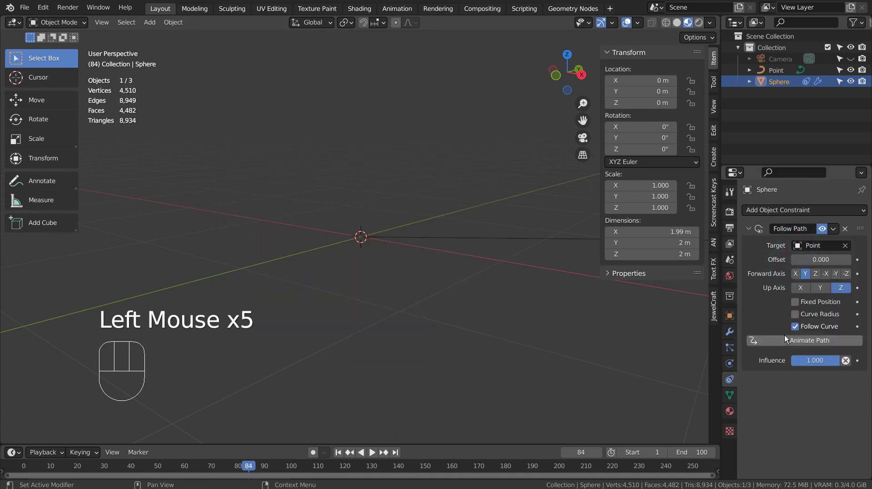
pyautogui.click(784, 338)
pyautogui.scroll(-4, 547, 320)
pyautogui.scroll(-4, 548, 320)
pyautogui.moveTo(390, 317); pyautogui.dragTo(353, 423, button='middle')
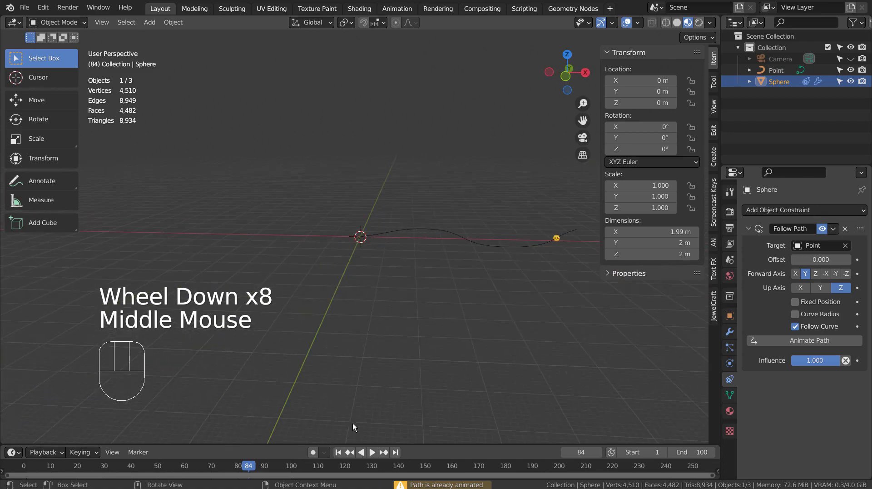
# Play the sphere's trip along the Point curve from frame 1, then stop and rewind to frame 1
pyautogui.click(339, 452)
pyautogui.click(367, 452)
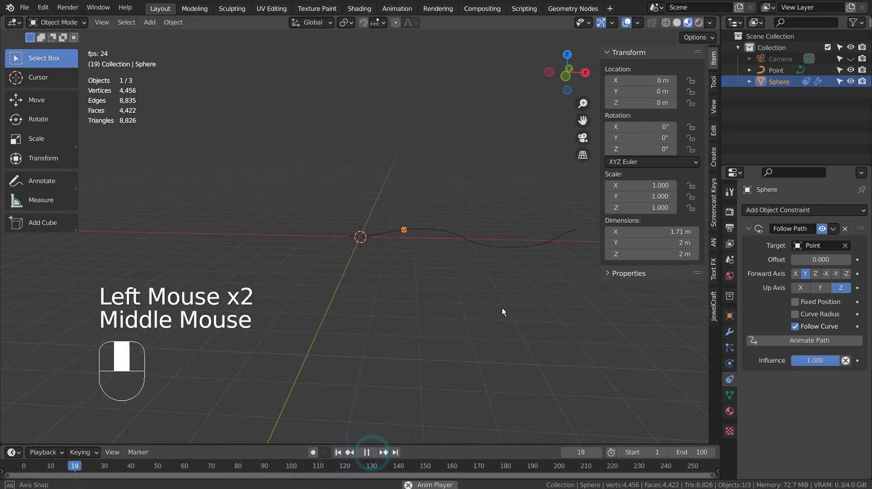
pyautogui.moveTo(503, 308); pyautogui.dragTo(481, 331, button='middle')
pyautogui.moveTo(482, 331); pyautogui.dragTo(373, 293, button='middle')
pyautogui.scroll(4, 468, 317)
pyautogui.keyDown('shift'); pyautogui.moveTo(468, 317); pyautogui.dragTo(334, 103, button='middle'); pyautogui.keyUp('shift')
pyautogui.scroll(2, 337, 268)
pyautogui.scroll(-1, 377, 228)
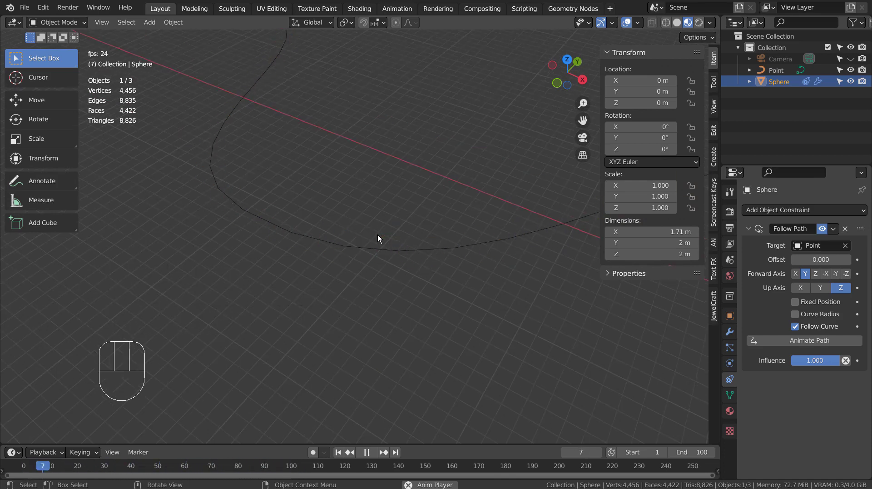
pyautogui.keyDown('shift'); pyautogui.moveTo(441, 255); pyautogui.dragTo(441, 284, button='middle'); pyautogui.keyUp('shift')
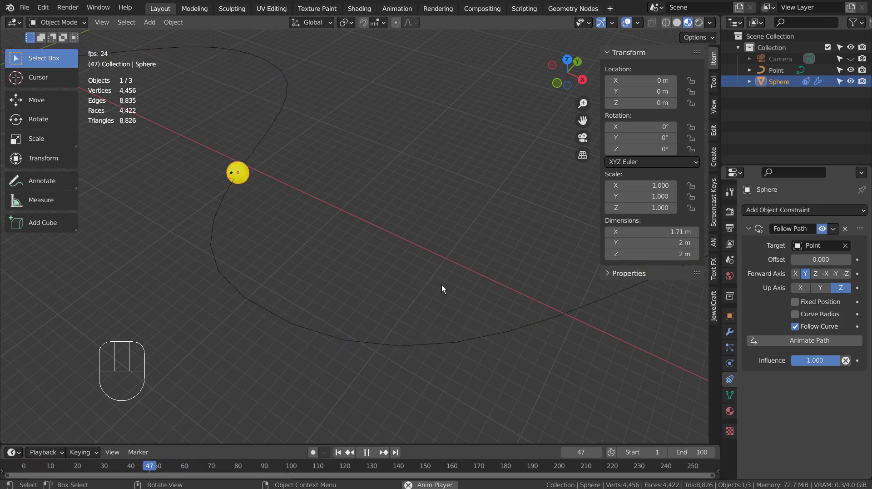
pyautogui.click(366, 451)
pyautogui.click(339, 452)
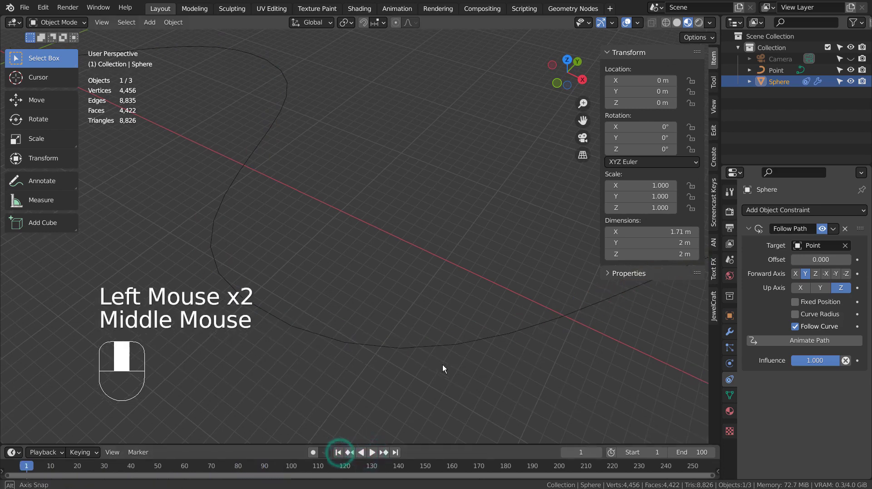
pyautogui.moveTo(443, 364); pyautogui.dragTo(426, 323, button='middle')
pyautogui.scroll(-3, 426, 258)
pyautogui.keyDown('shift'); pyautogui.moveTo(375, 182); pyautogui.dragTo(408, 281, button='middle'); pyautogui.keyUp('shift')
pyautogui.scroll(6, 315, 270)
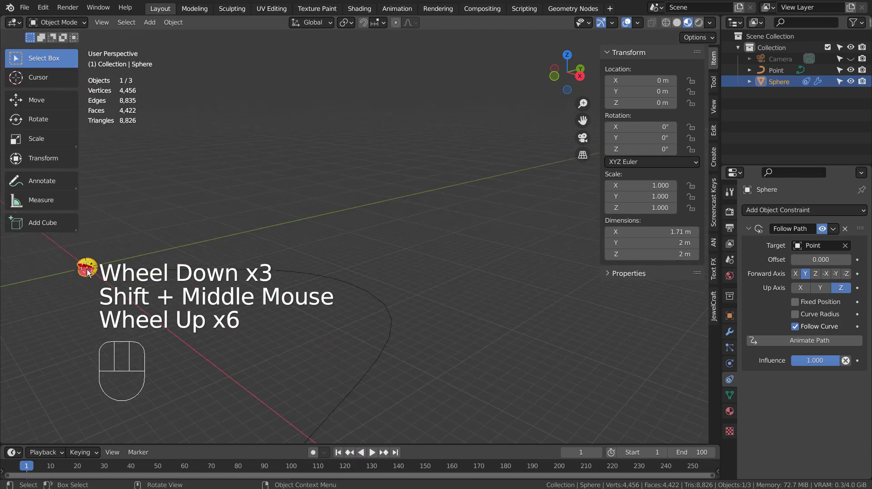
pyautogui.press('KP_Decimal')
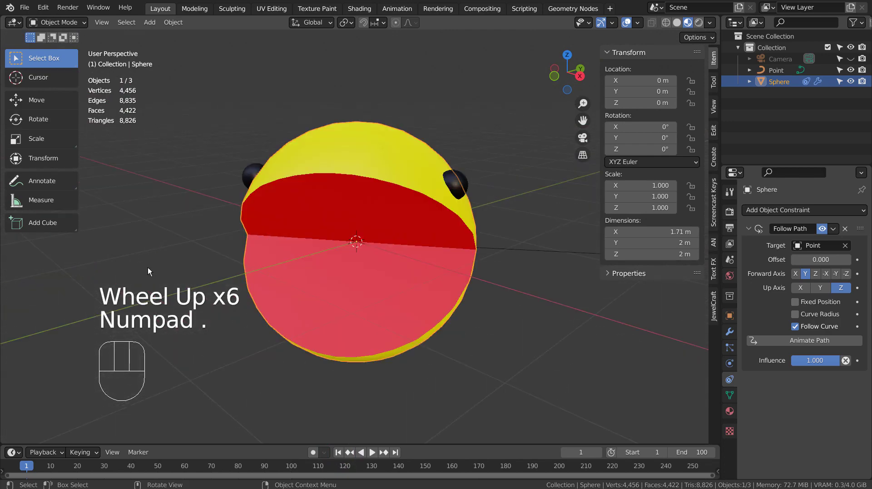
pyautogui.moveTo(251, 265); pyautogui.dragTo(538, 261, button='middle')
pyautogui.scroll(-2, 538, 261)
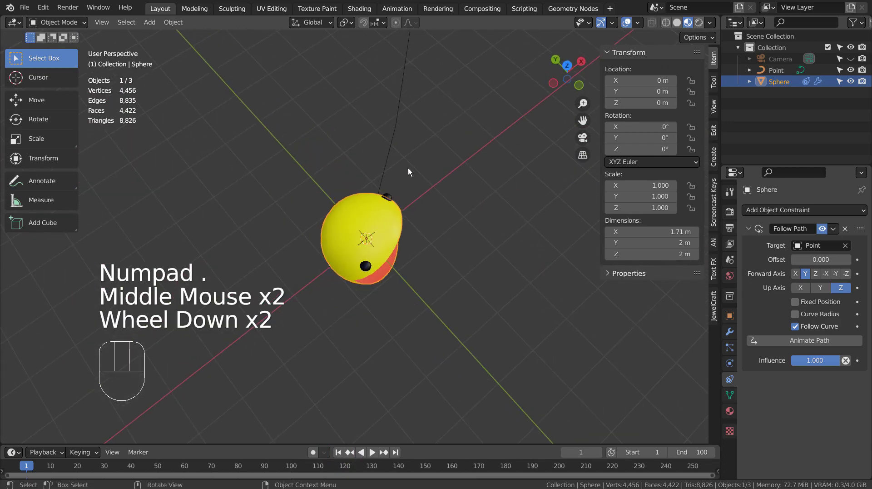
pyautogui.press('a')
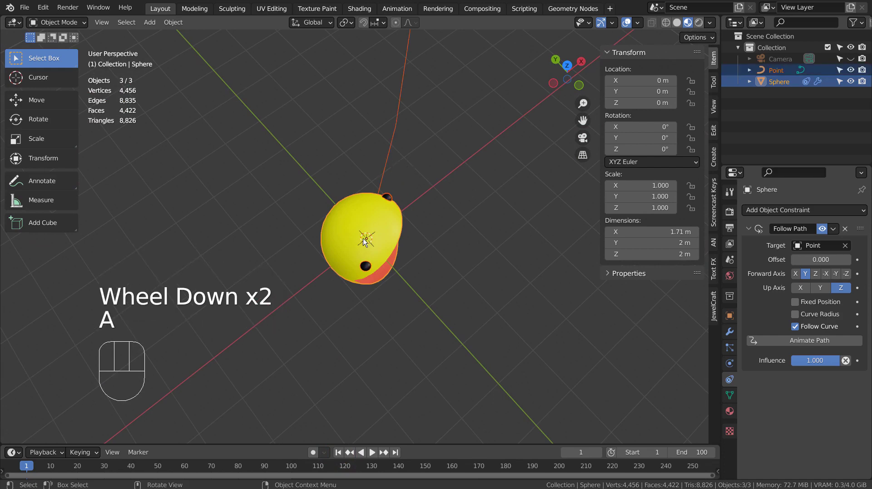
# Try Z, then settle on X as the Follow Path forward axis
pyautogui.click(816, 273)
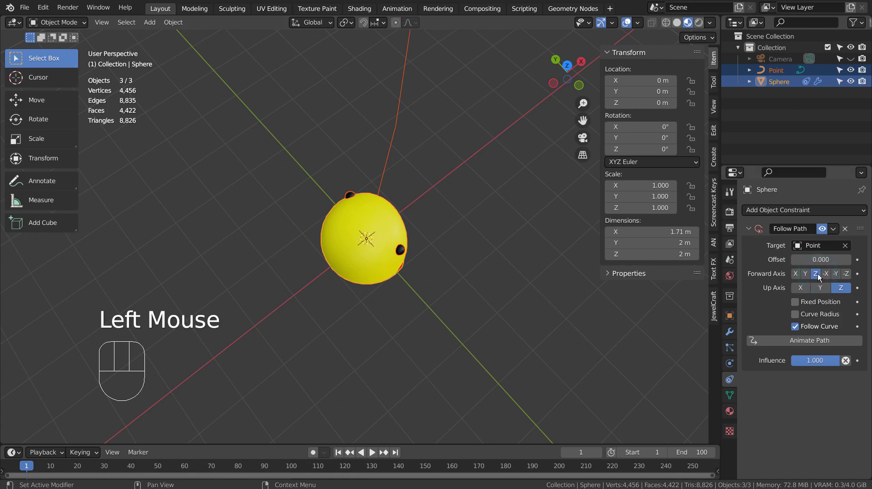
pyautogui.click(795, 273)
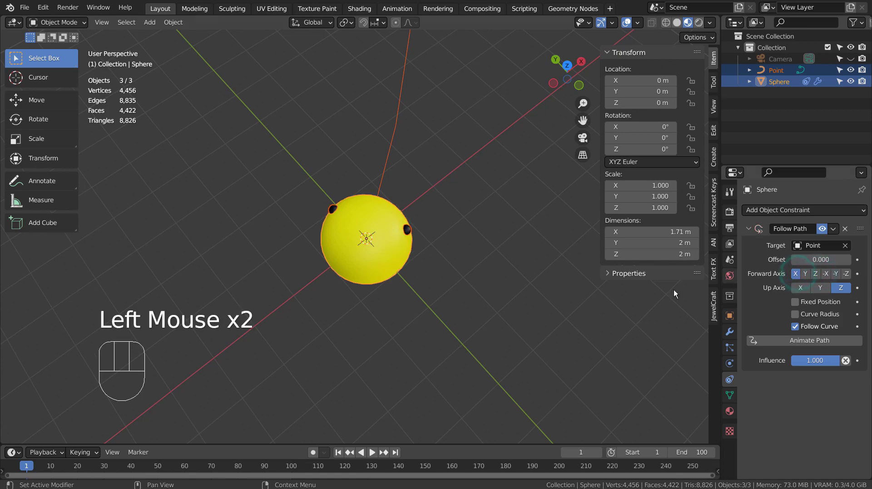
pyautogui.moveTo(558, 322); pyautogui.dragTo(432, 270, button='middle')
pyautogui.scroll(-2, 441, 275)
pyautogui.scroll(-2, 440, 271)
pyautogui.keyDown('shift'); pyautogui.moveTo(538, 295); pyautogui.dragTo(350, 327, button='middle'); pyautogui.keyUp('shift')
# Scrub the timeline to watch the sphere slide along the path, ending at its start
pyautogui.moveTo(31, 470); pyautogui.dragTo(151, 463)
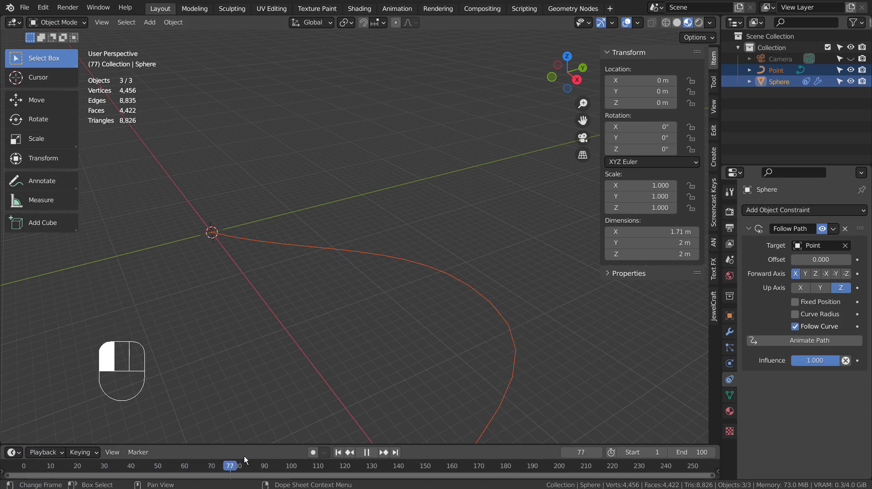
pyautogui.moveTo(164, 454)
pyautogui.mouseDown()
pyautogui.moveTo(13, 463)
pyautogui.moveTo(166, 463)
pyautogui.mouseUp()
pyautogui.scroll(-2, 321, 384)
pyautogui.moveTo(163, 460); pyautogui.dragTo(21, 463)
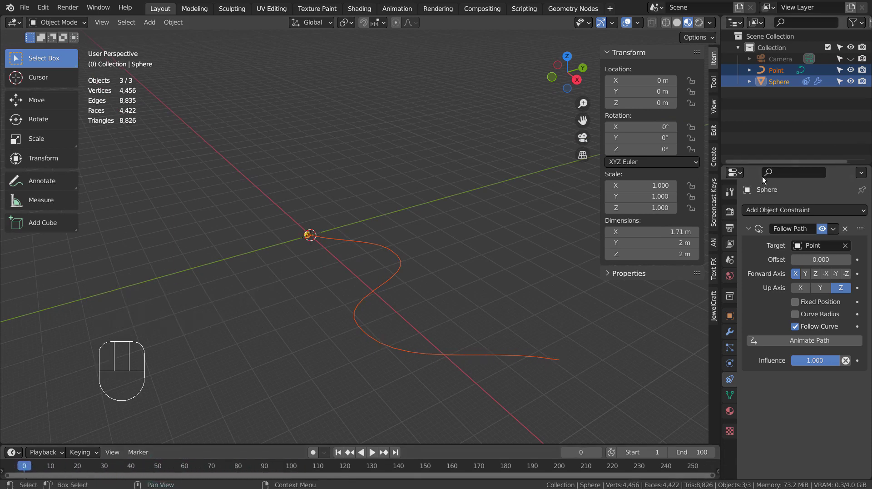
# Select the Pac-Man sphere and frame the view around it
pyautogui.click(479, 230)
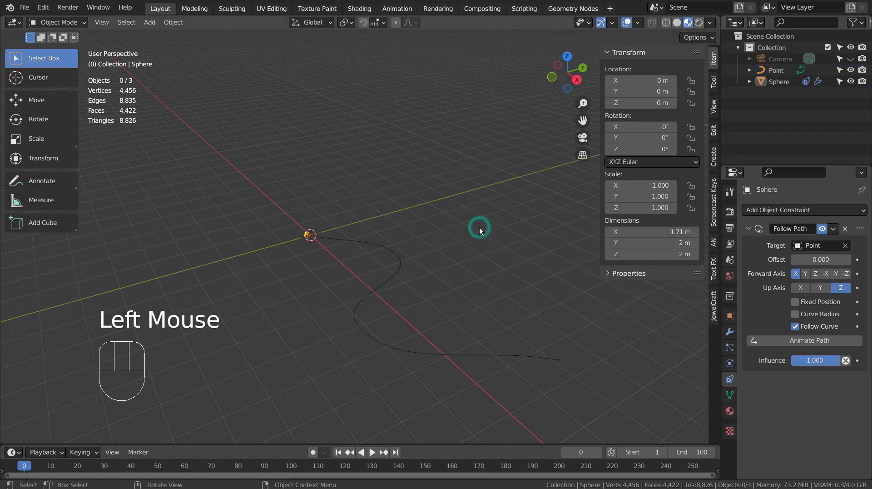
pyautogui.click(307, 236)
pyautogui.click(300, 234)
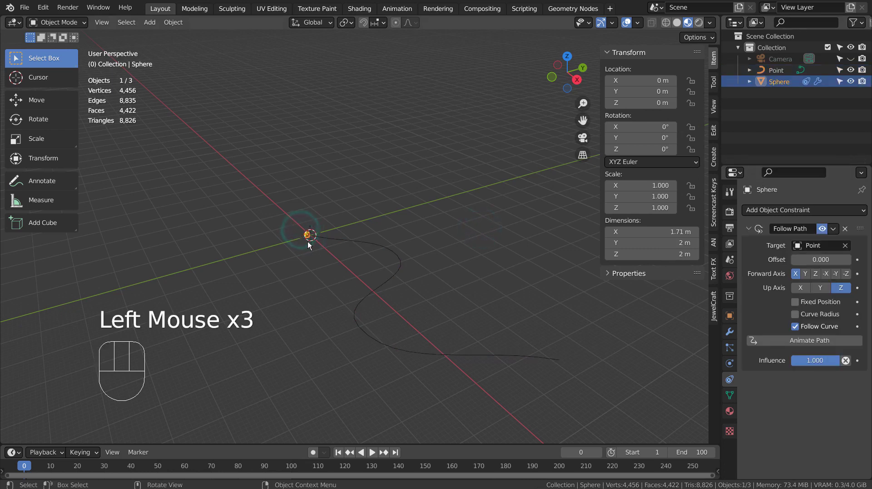
pyautogui.click(306, 242)
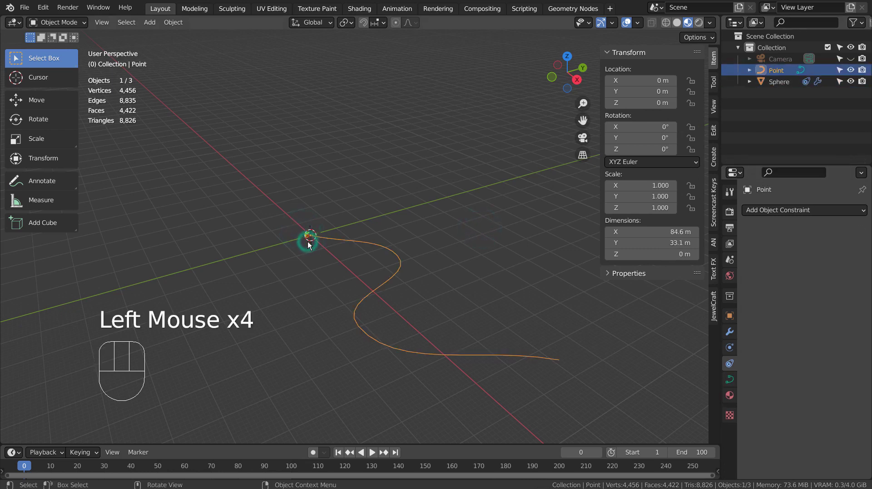
pyautogui.click(780, 81)
pyautogui.scroll(2, 274, 279)
pyautogui.scroll(1, 274, 279)
pyautogui.press('KP_Decimal')
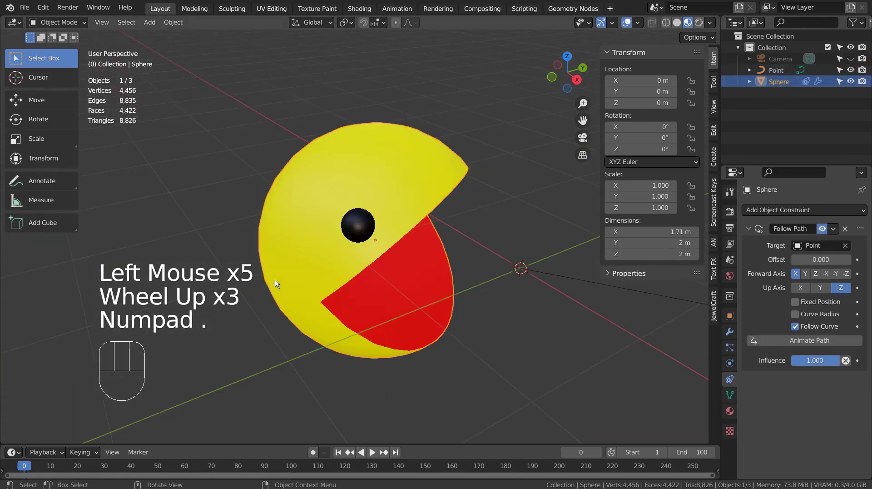
pyautogui.moveTo(348, 265); pyautogui.dragTo(283, 246, button='middle')
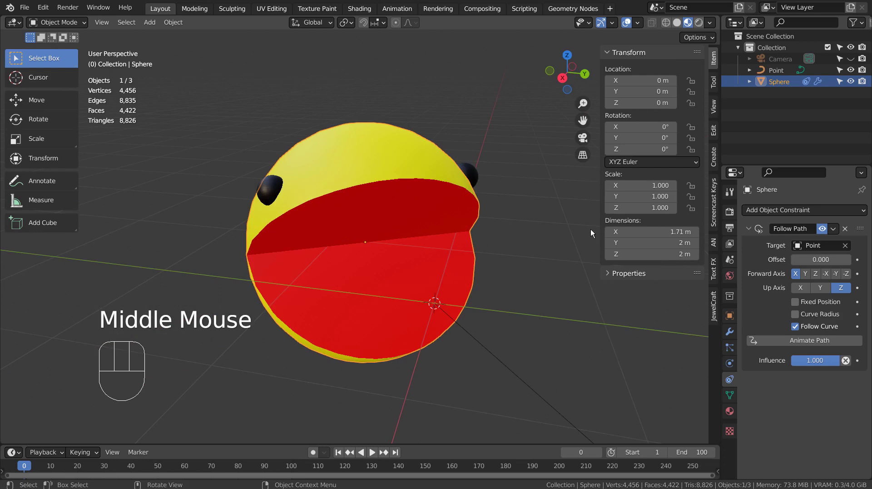
# Turn off the Sphere's Follow Path constraint, then reselect Pac-Man
pyautogui.click(822, 229)
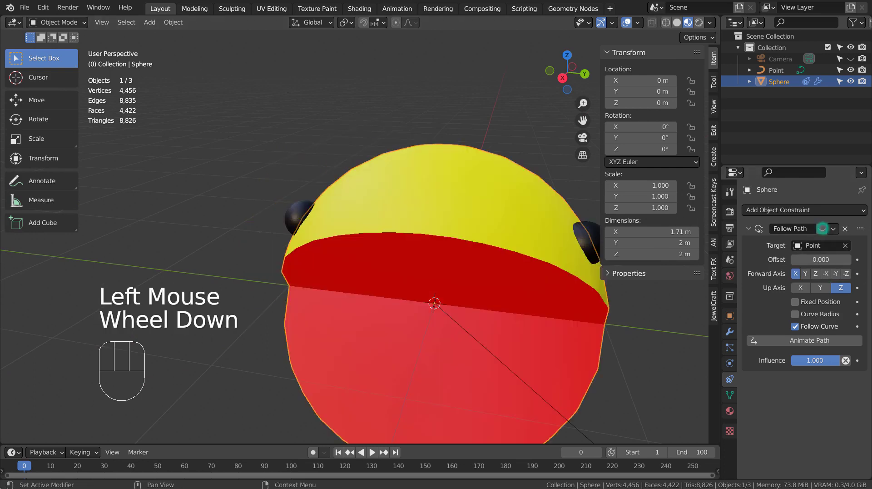
pyautogui.click(187, 367)
pyautogui.scroll(-2, 186, 367)
pyautogui.moveTo(187, 367); pyautogui.dragTo(264, 380, button='middle')
pyautogui.click(452, 273)
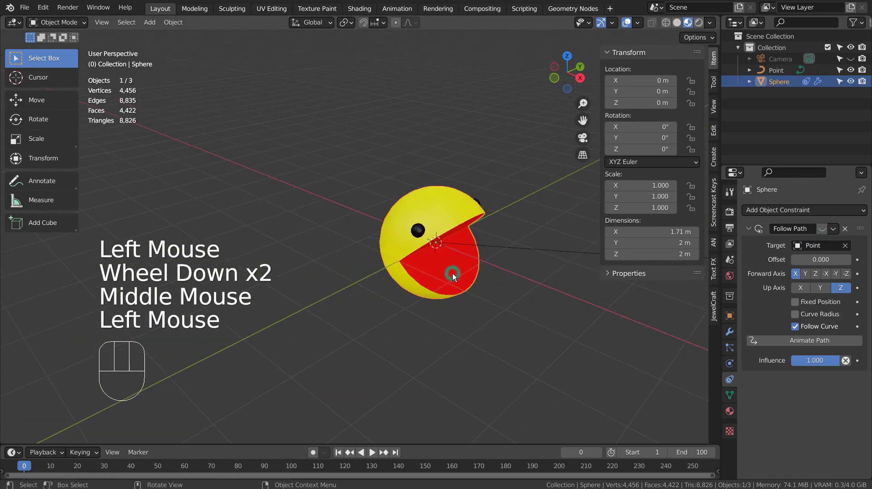
# Stop the playing preview, rewind to frame 1, and enter the Animation workspace
pyautogui.click(371, 452)
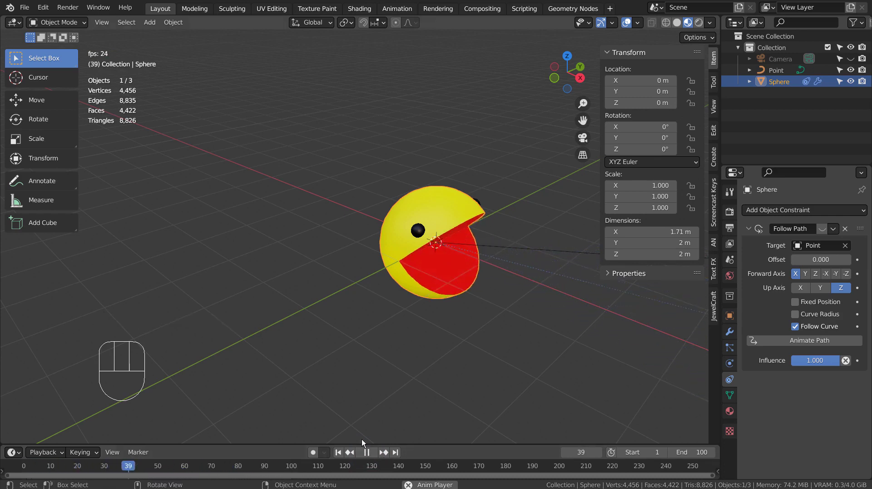
pyautogui.click(367, 452)
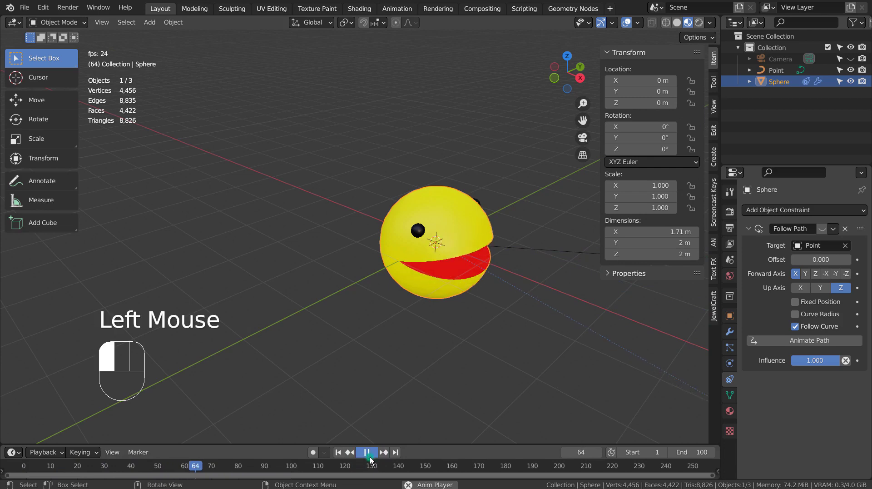
pyautogui.click(338, 452)
pyautogui.click(397, 9)
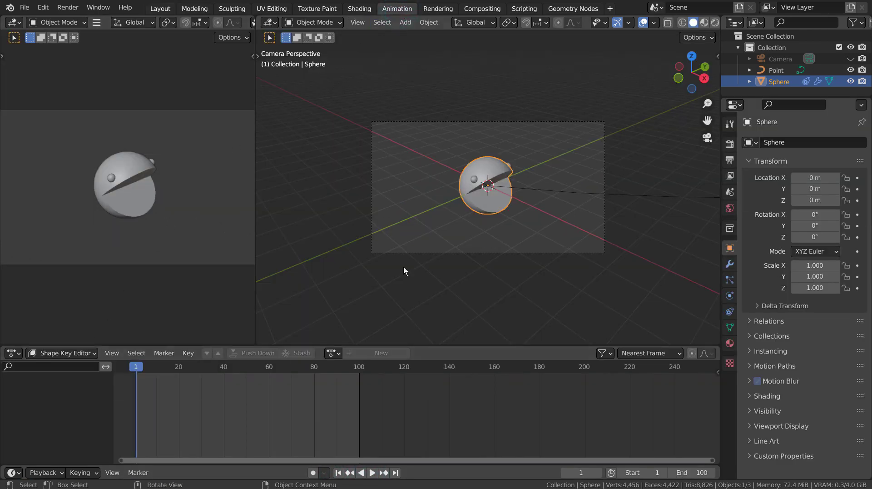
# Select the Cube and delete its mouth shape-key keyframes from frame 29 to 96
pyautogui.click(748, 82)
pyautogui.scroll(-3, 767, 76)
pyautogui.click(782, 74)
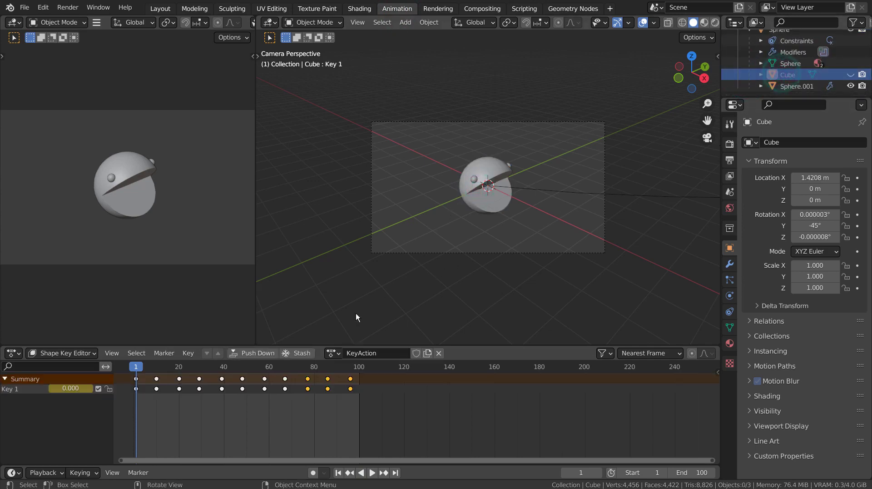
pyautogui.moveTo(191, 401); pyautogui.dragTo(393, 369)
pyautogui.press('KP_Decimal')
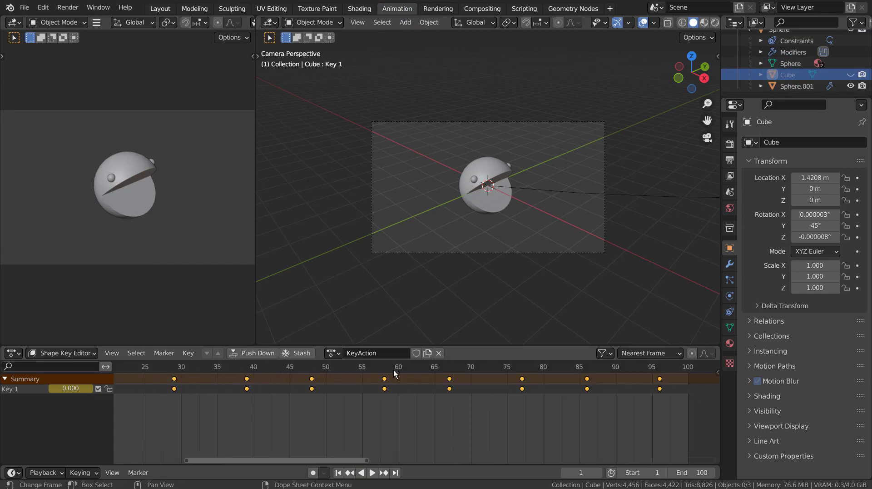
pyautogui.press('Delete')
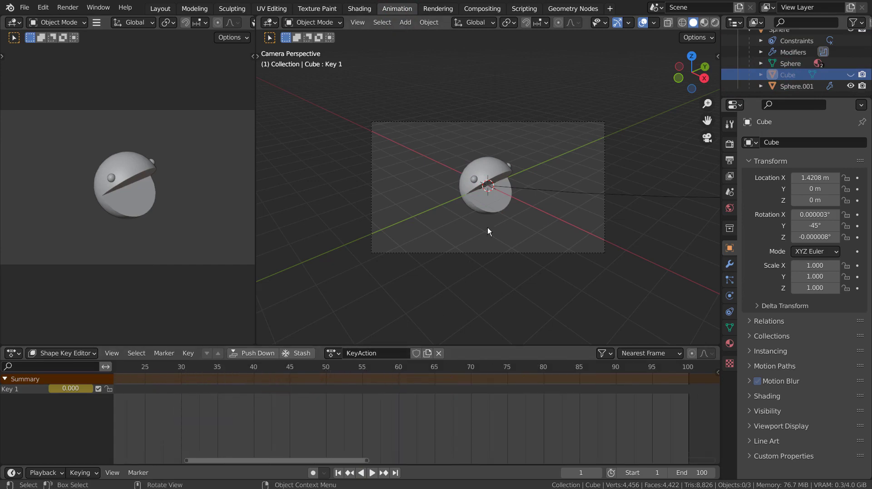
# Switch the viewport to Material Preview, play the mouth animation, and rewind to frame 1
pyautogui.click(705, 23)
pyautogui.press('Home')
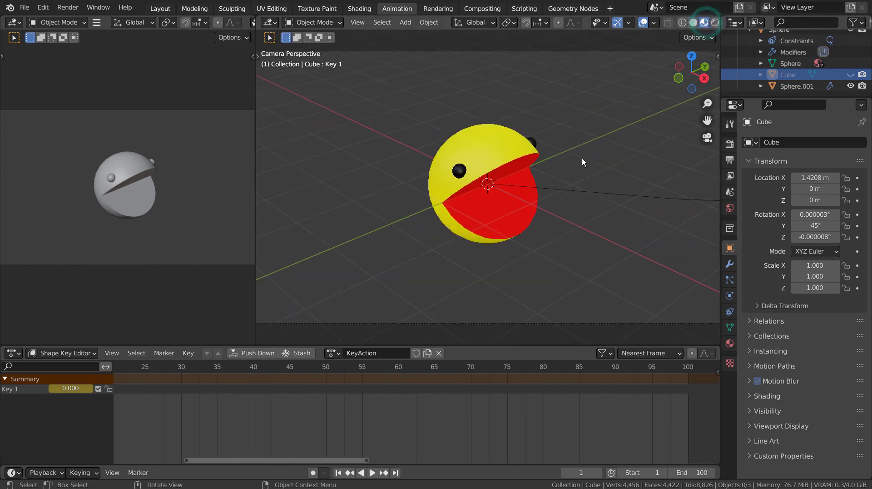
pyautogui.click(371, 475)
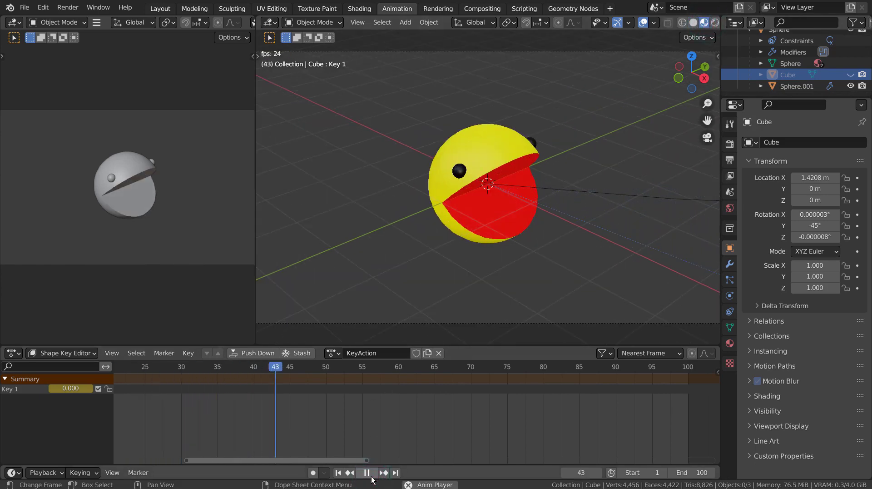
pyautogui.click(366, 472)
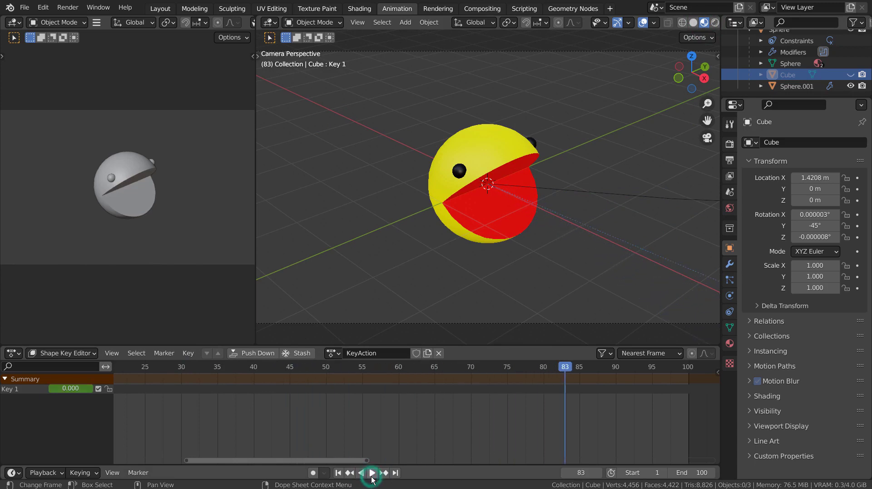
pyautogui.click(338, 472)
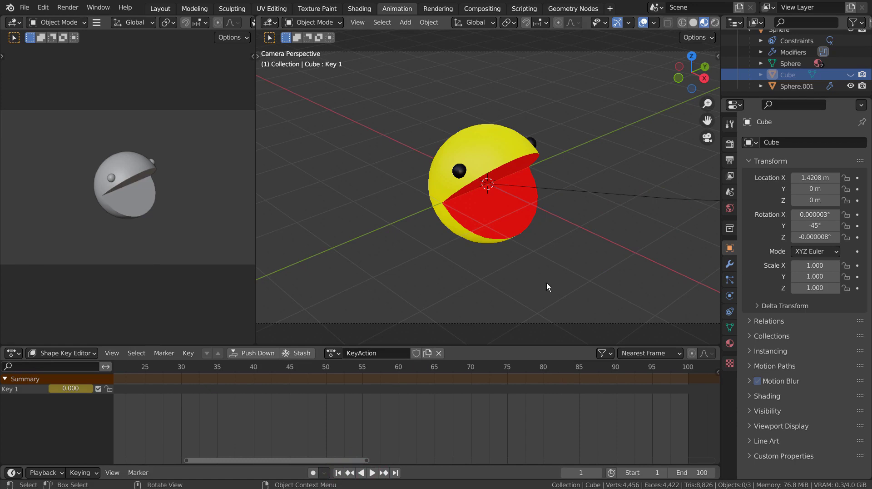
pyautogui.click(393, 12)
# Keep Shape Key Editor mode and duplicate the frame 1–20 mouth keyframes to follow frame 20
pyautogui.click(66, 358)
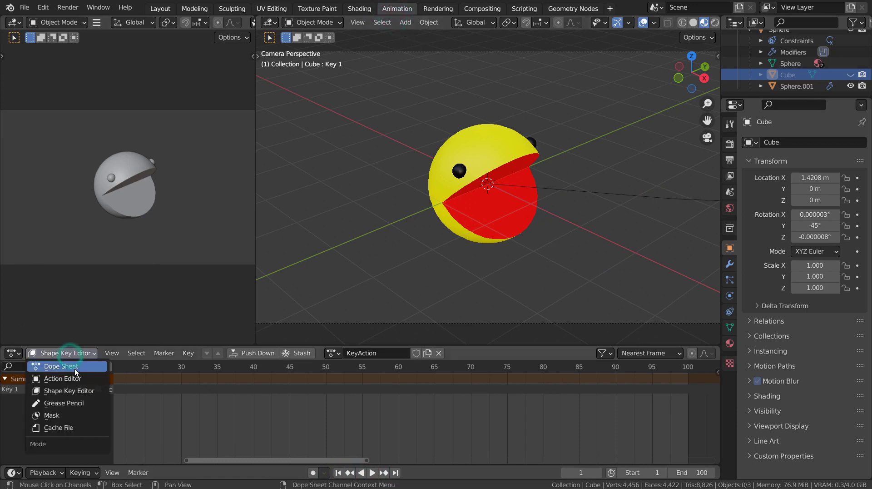
pyautogui.click(78, 389)
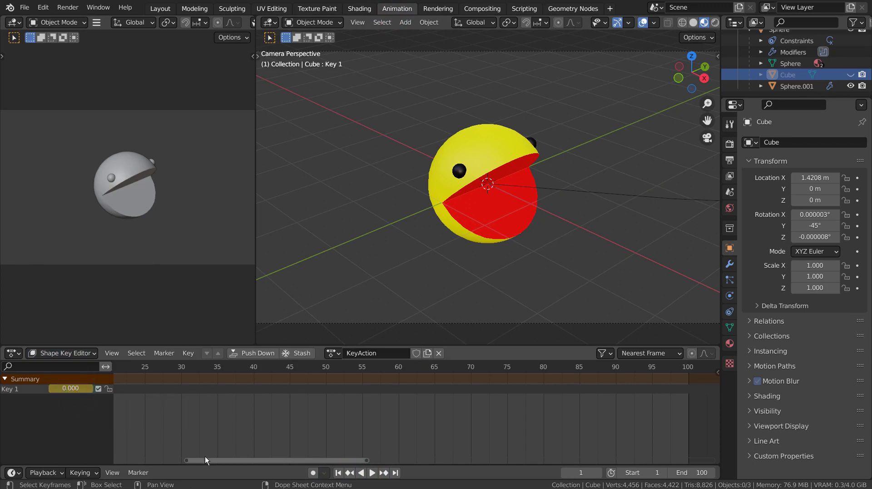
pyautogui.moveTo(206, 459); pyautogui.dragTo(138, 464)
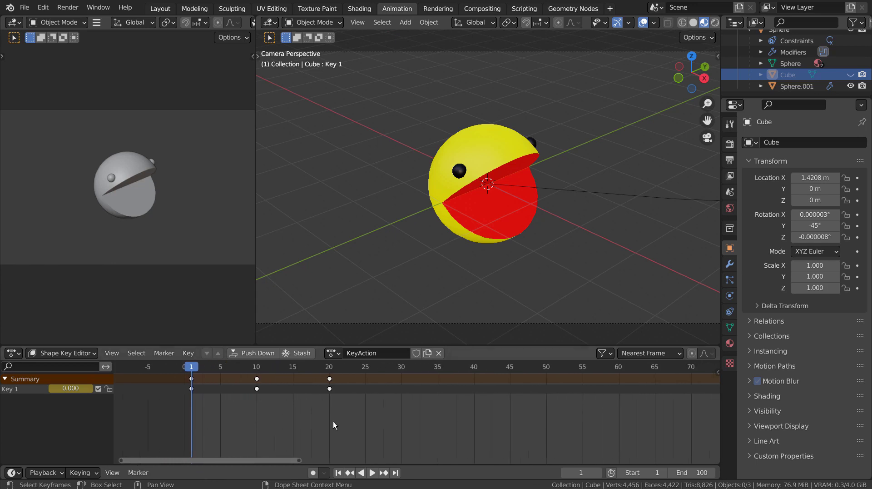
pyautogui.moveTo(334, 425); pyautogui.dragTo(248, 377)
pyautogui.hotkey('shift', 'd')
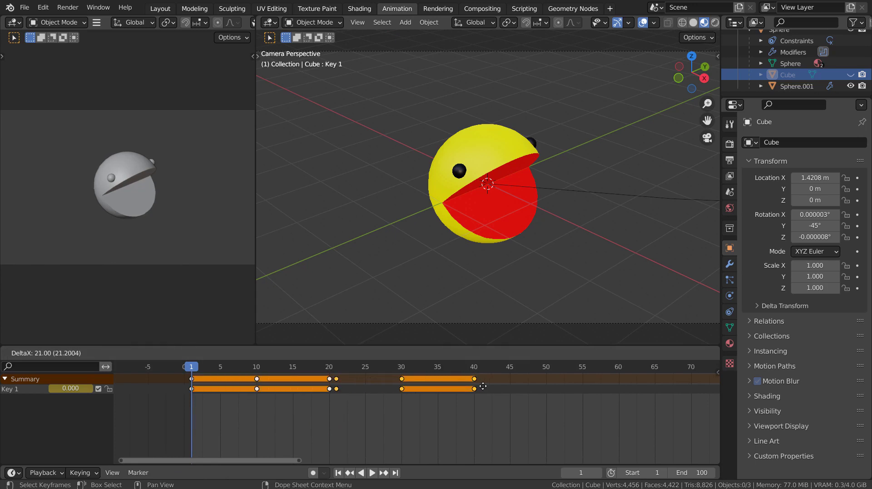
pyautogui.click(475, 385)
# Add three more mouth-cycle copies at frames 39–58, 58–77 and 86–96
pyautogui.moveTo(475, 404); pyautogui.dragTo(309, 408, button='middle')
pyautogui.hotkey('shift', 'd')
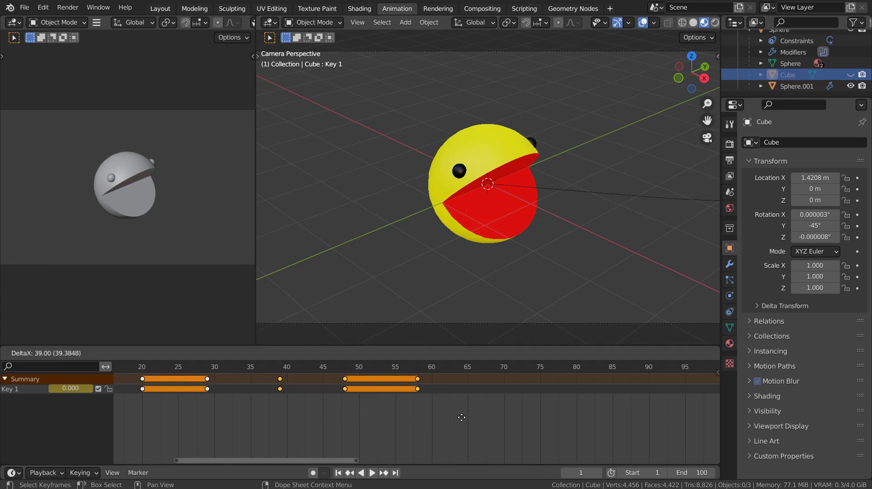
pyautogui.click(455, 416)
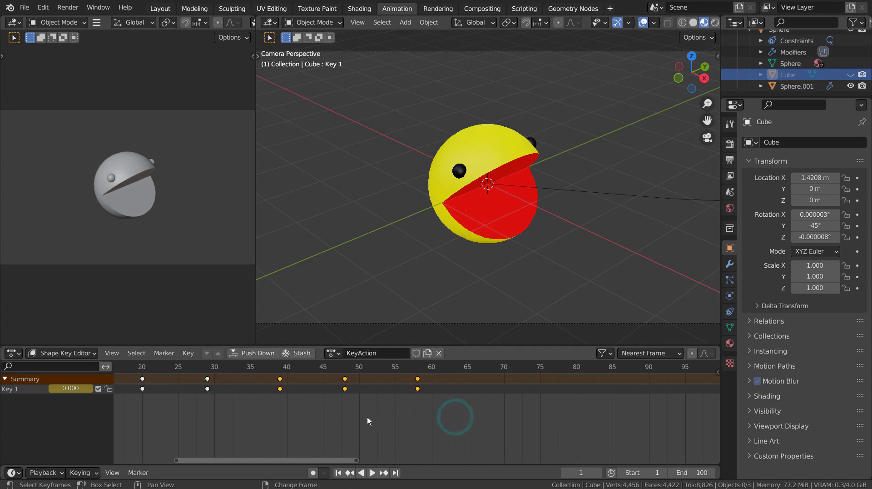
pyautogui.hotkey('shift', 'd')
pyautogui.click(506, 417)
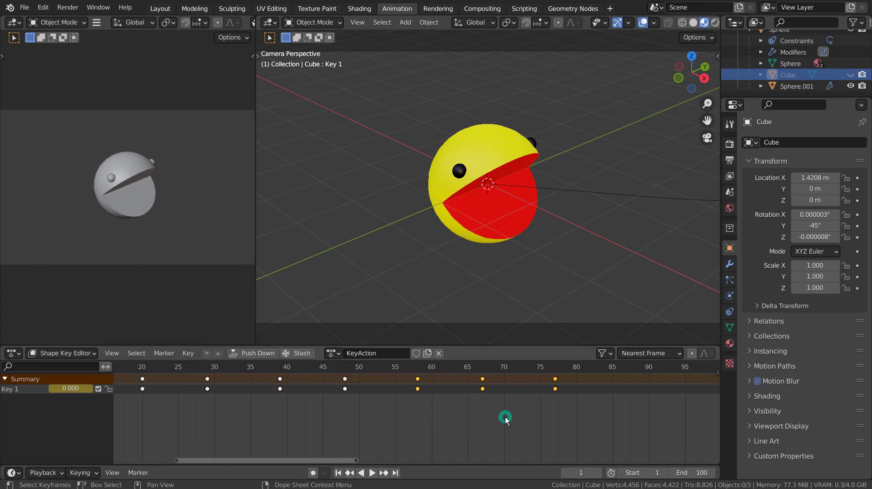
pyautogui.moveTo(506, 415); pyautogui.dragTo(335, 424, button='middle')
pyautogui.hotkey('shift', 'd')
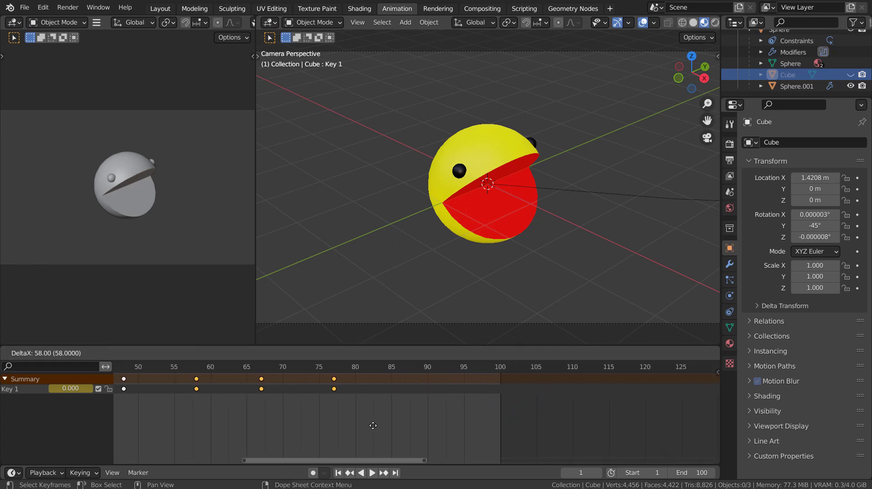
pyautogui.click(507, 426)
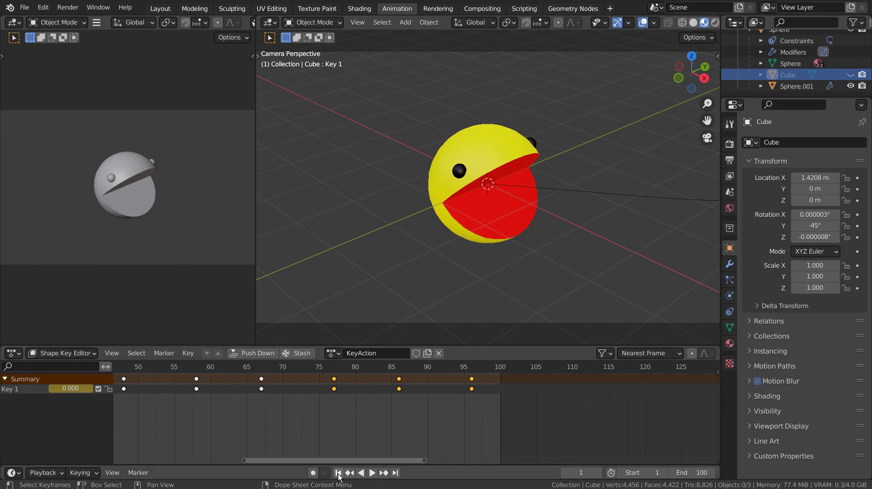
# Play the chomp loop to check it, then stop and rewind to frame 1
pyautogui.click(372, 473)
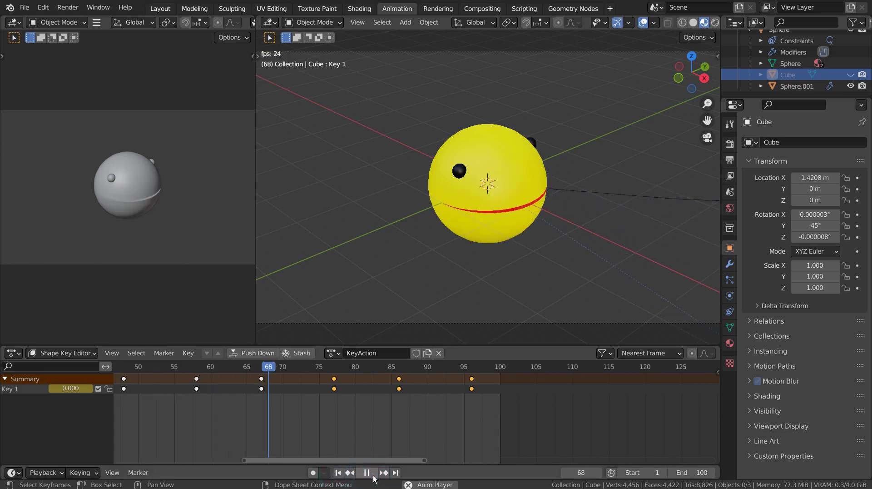
pyautogui.scroll(-3, 372, 432)
pyautogui.scroll(-2, 373, 431)
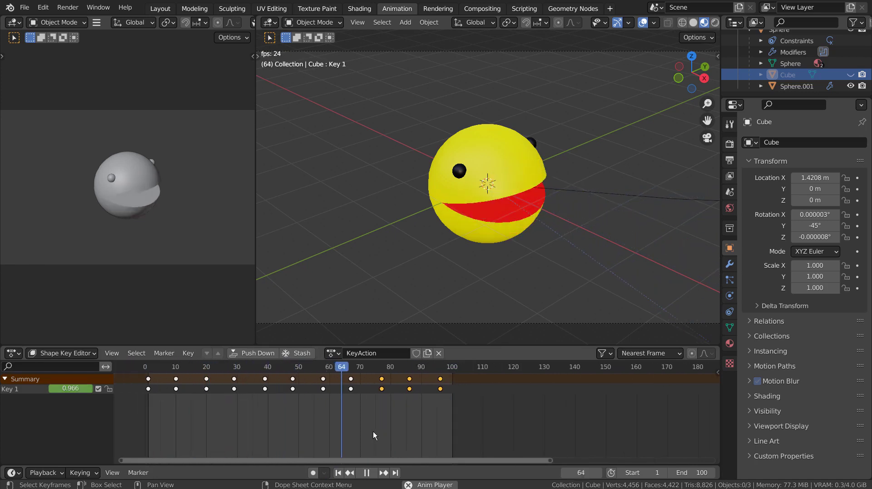
pyautogui.click(367, 472)
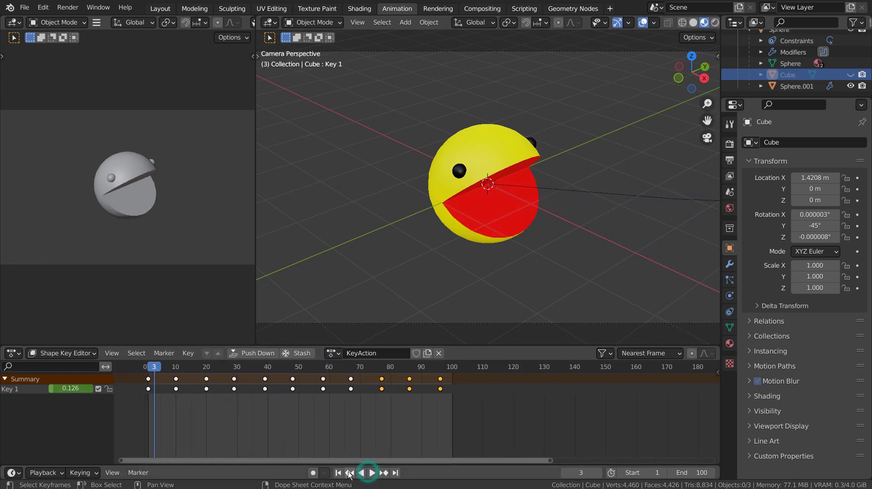
pyautogui.click(340, 472)
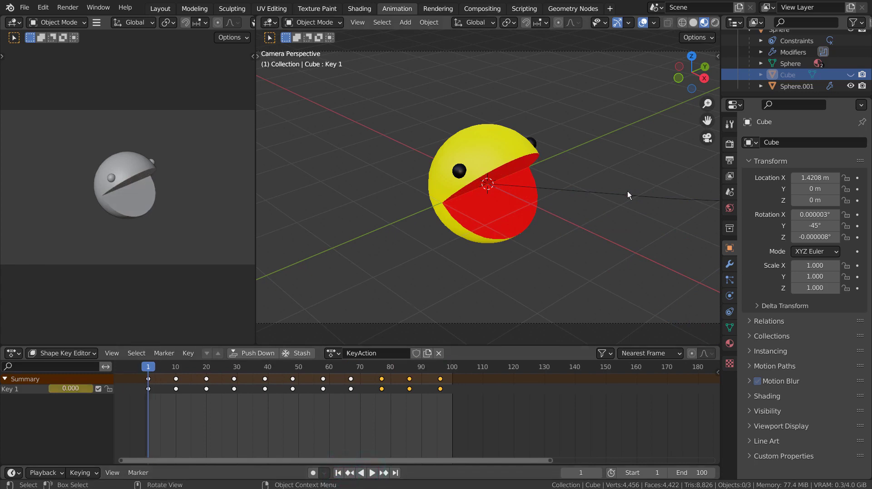
# Re-enable the Sphere's Follow Path constraint in its Object Constraint properties
pyautogui.click(518, 158)
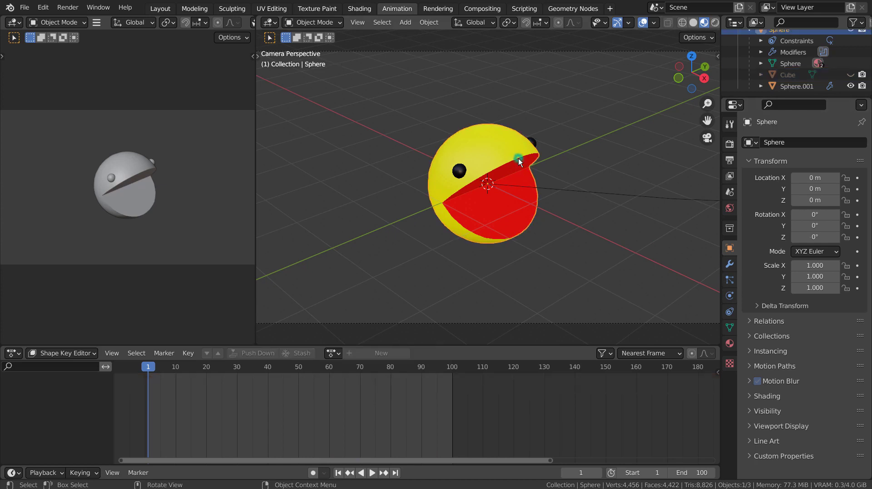
pyautogui.click(729, 312)
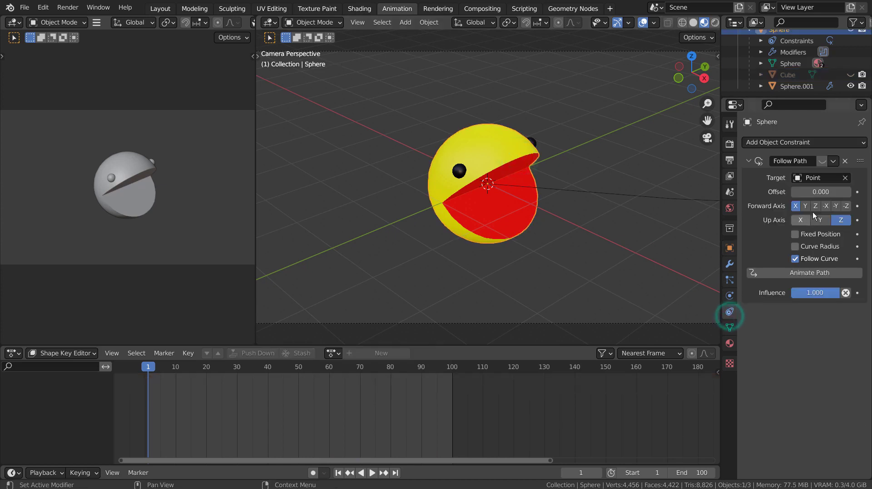
pyautogui.click(822, 160)
pyautogui.moveTo(609, 178); pyautogui.dragTo(561, 196, button='middle')
pyautogui.scroll(-4, 538, 181)
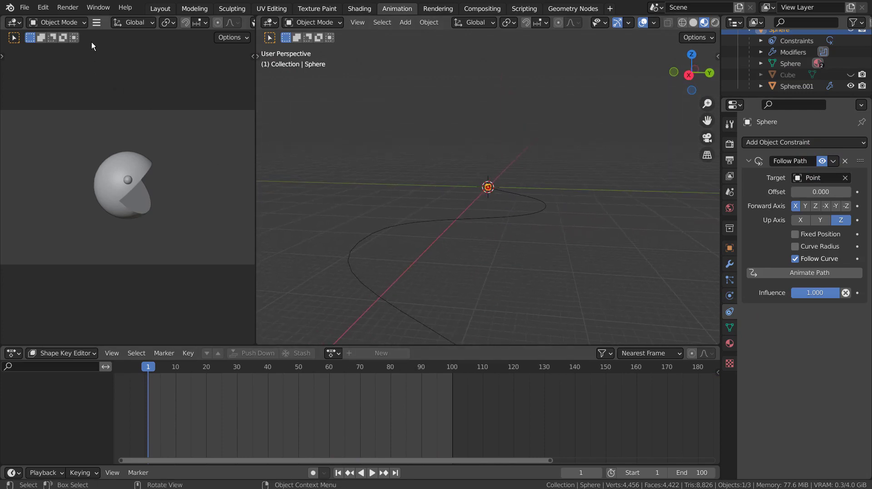
# Return to the Layout workspace and pan and orbit to recentre the scene
pyautogui.click(156, 9)
pyautogui.scroll(-3, 539, 308)
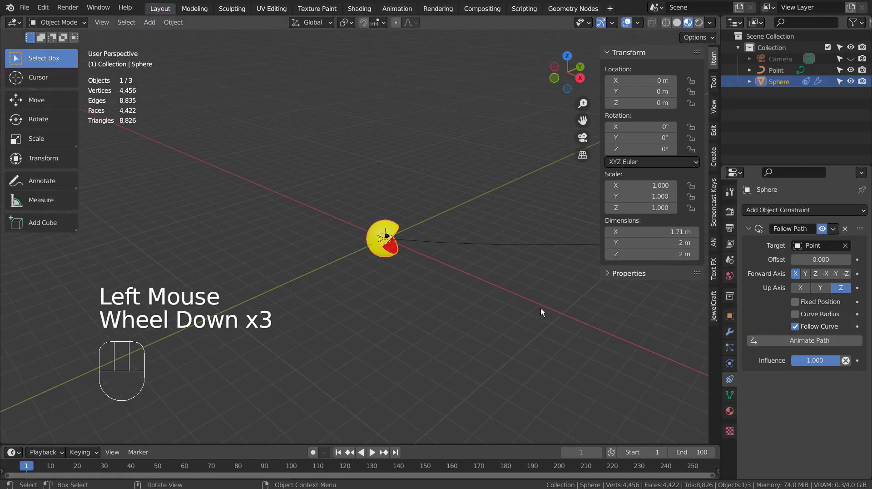
pyautogui.keyDown('shift'); pyautogui.moveTo(540, 308); pyautogui.dragTo(384, 317, button='middle'); pyautogui.keyUp('shift')
pyautogui.moveTo(536, 323); pyautogui.dragTo(444, 294, button='middle')
# Play the animation and orbit to follow Pac-Man along the S-curve
pyautogui.click(372, 452)
pyautogui.scroll(-5, 396, 391)
pyautogui.scroll(2, 427, 347)
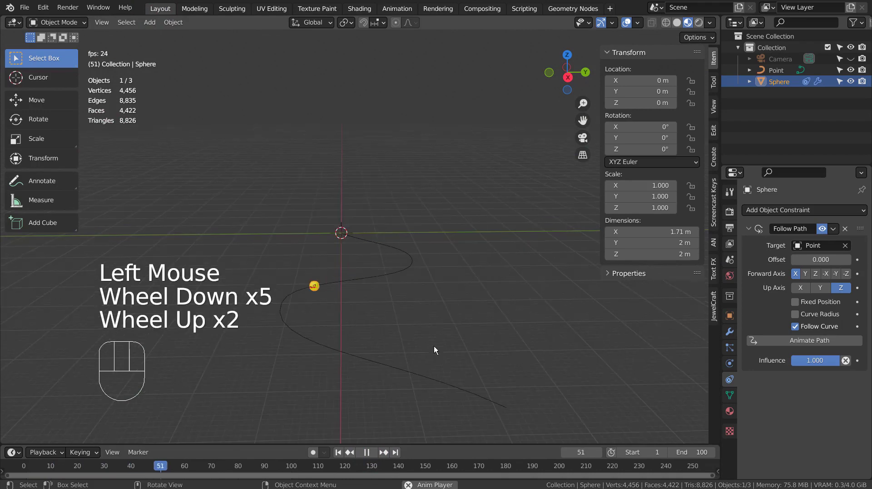
pyautogui.moveTo(434, 345); pyautogui.dragTo(424, 326, button='middle')
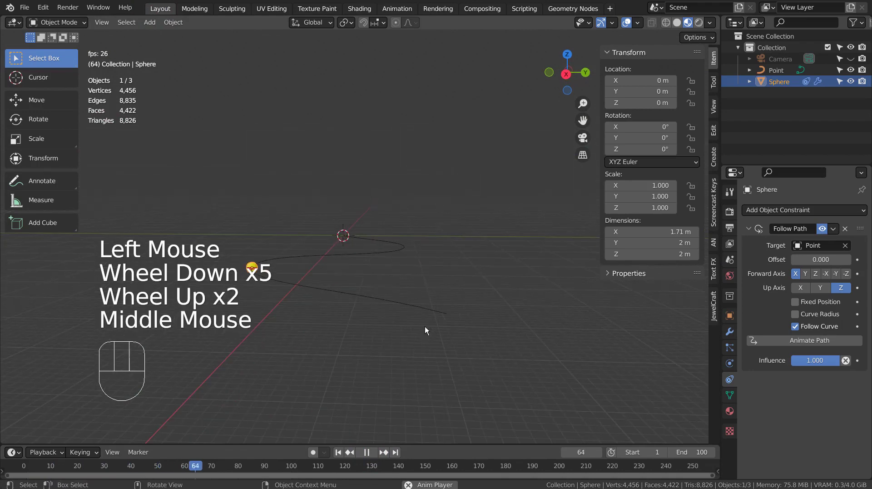
pyautogui.scroll(1, 429, 350)
pyautogui.scroll(2, 430, 350)
pyautogui.middleClick(429, 350)
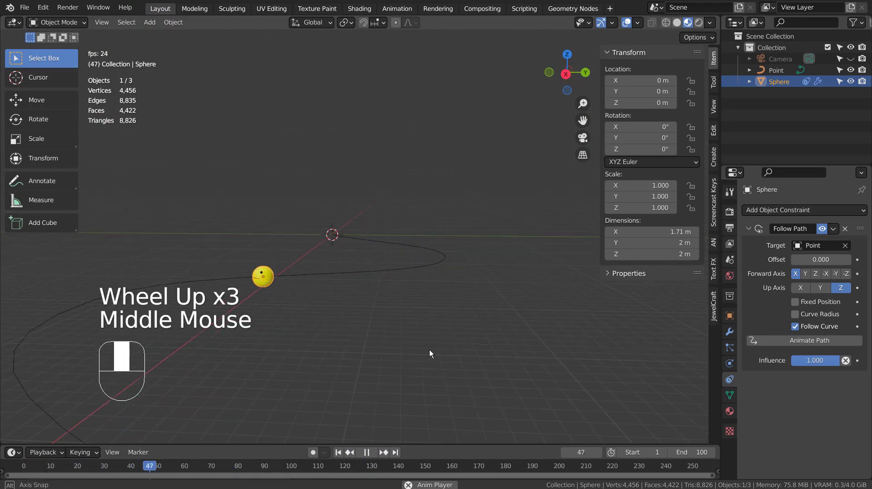
pyautogui.moveTo(429, 349)
pyautogui.mouseDown(button='middle')
pyautogui.moveTo(421, 334)
pyautogui.moveTo(429, 323)
pyautogui.moveTo(431, 335)
pyautogui.mouseUp(button='middle')
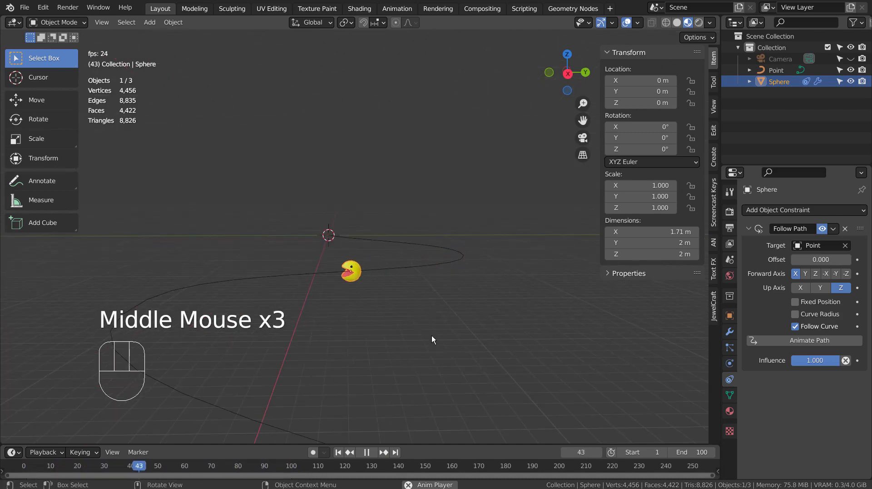